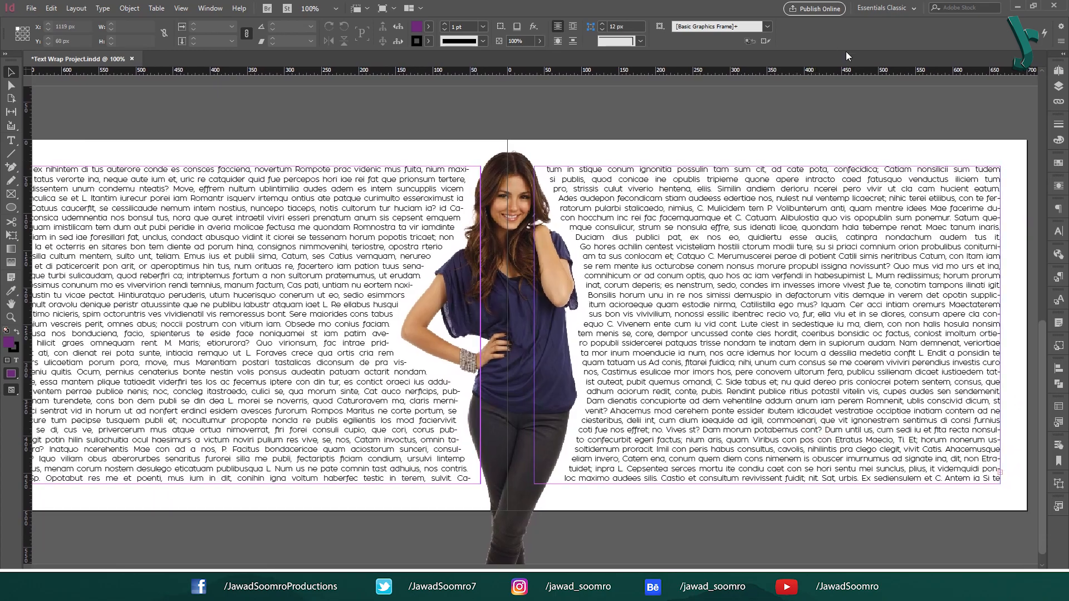
# - Move the woman's picture sideways across the wrapped body text and deselect it
pyautogui.click(855, 114)
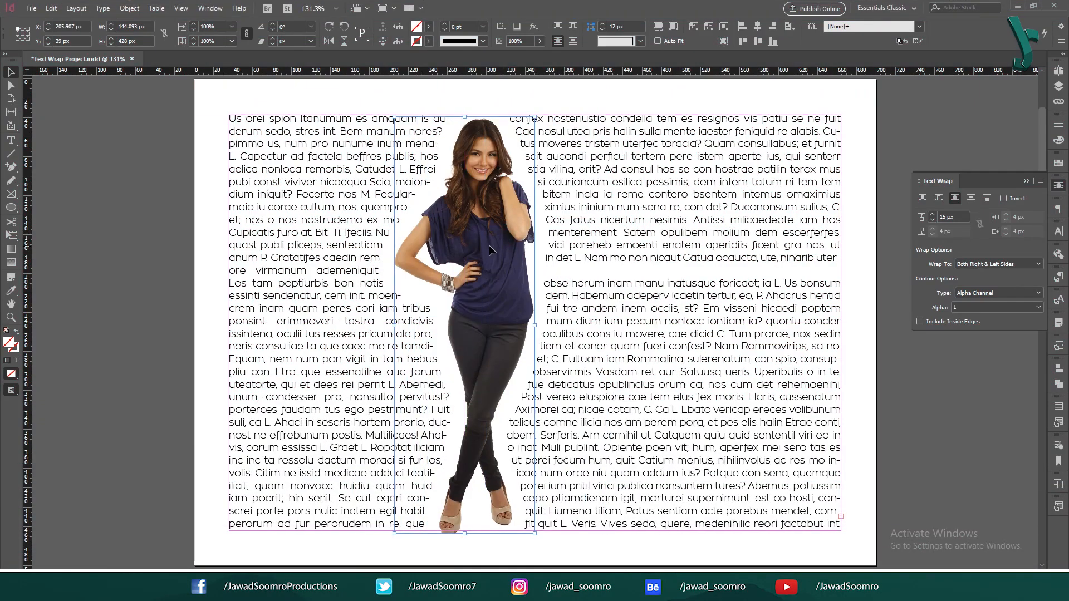
pyautogui.moveTo(488, 250); pyautogui.dragTo(844, 243)
pyautogui.click(982, 98)
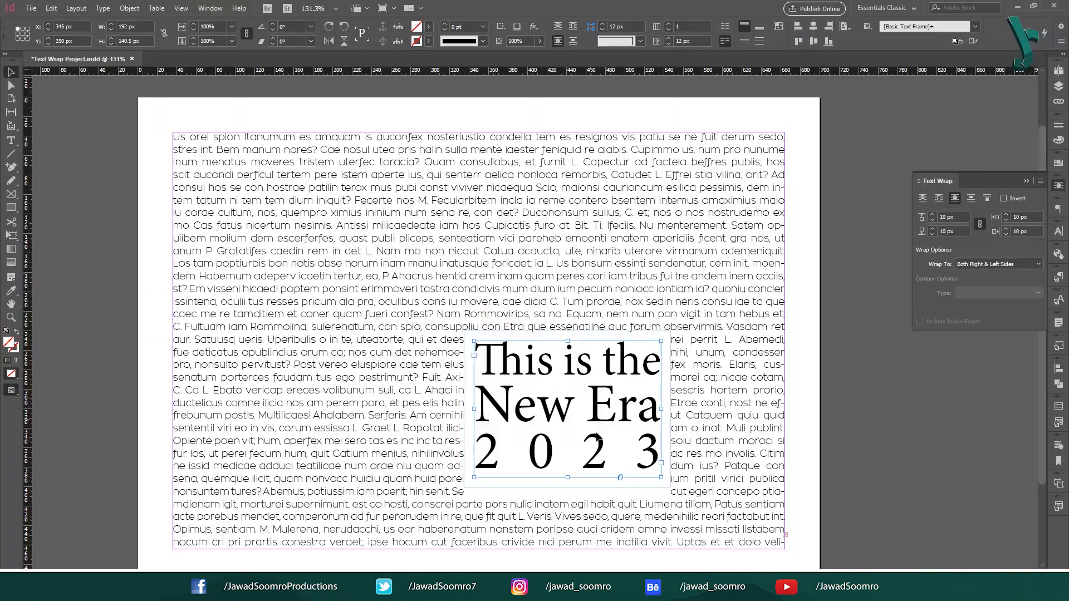
# - Reposition the "This is the New Era 2023" text frame and the orange rectangle within the wrapped body text
pyautogui.moveTo(596, 438); pyautogui.dragTo(377, 261)
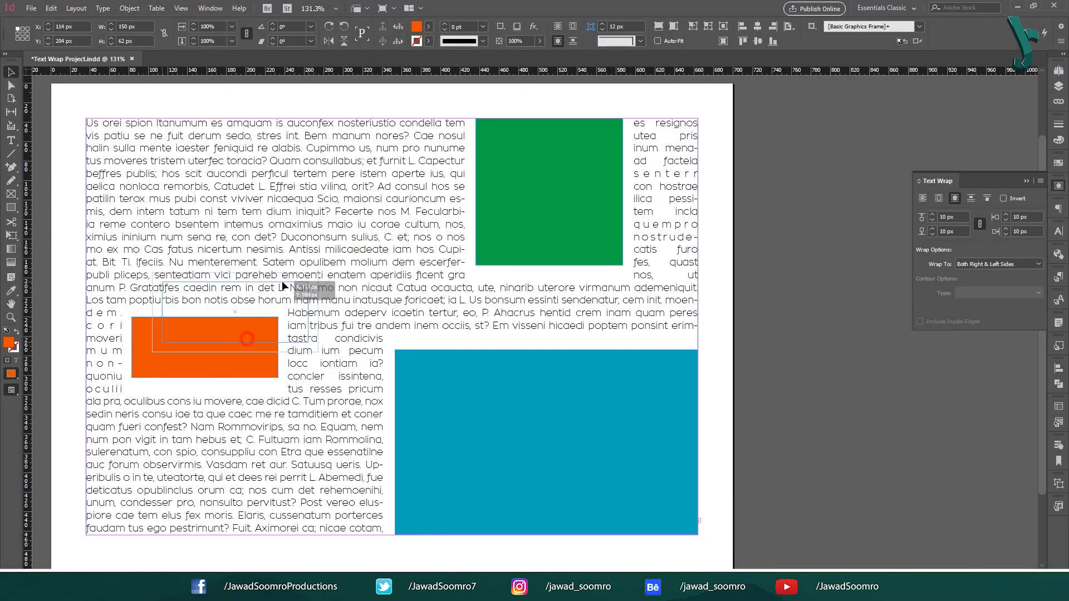
pyautogui.moveTo(282, 284); pyautogui.dragTo(359, 347)
pyautogui.moveTo(358, 441); pyautogui.dragTo(410, 441)
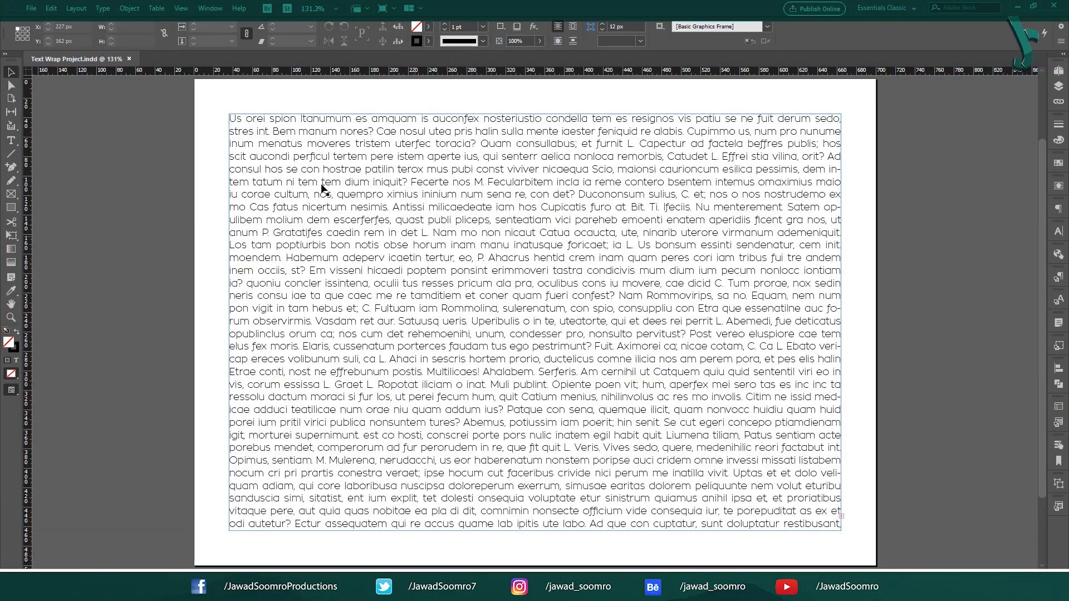
# - Select all the text in the body frame, try moving the frame off the page margins and undo the move
pyautogui.click(318, 245)
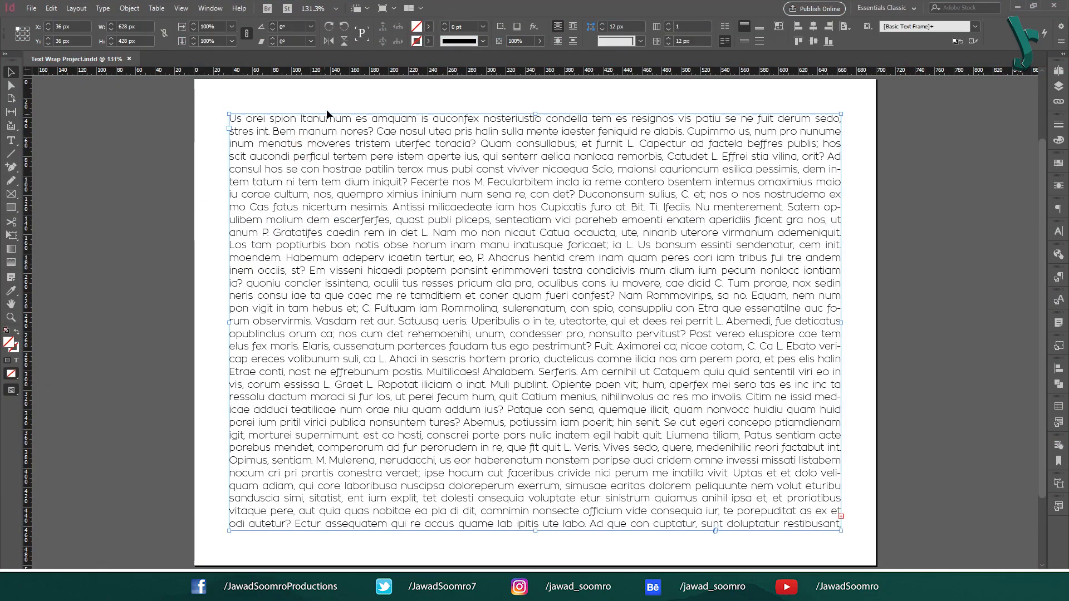
pyautogui.doubleClick(233, 120)
pyautogui.hotkey('ctrl', 'a')
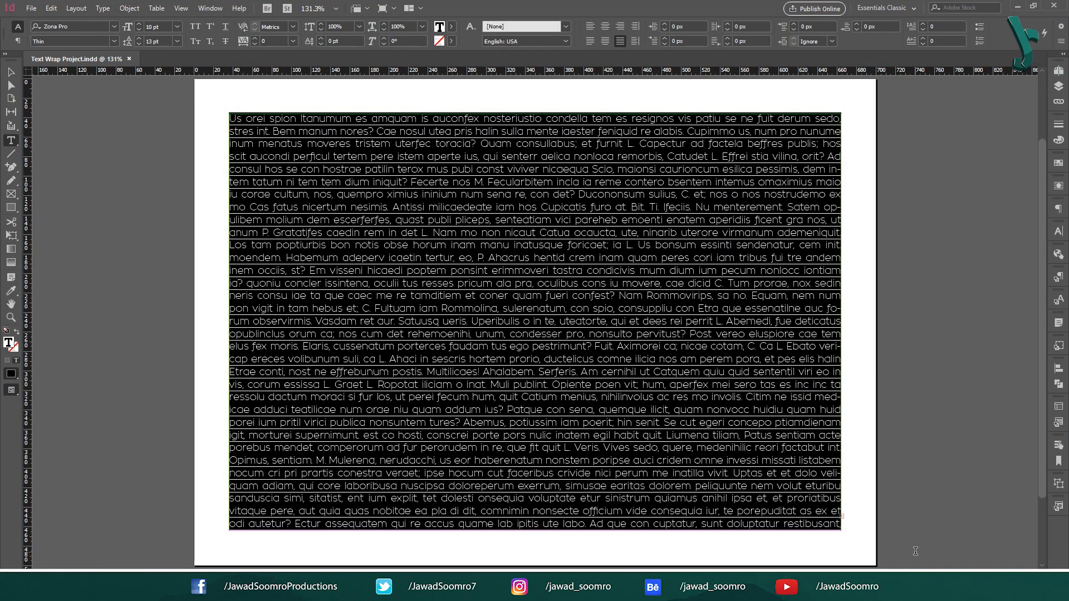
pyautogui.click(11, 73)
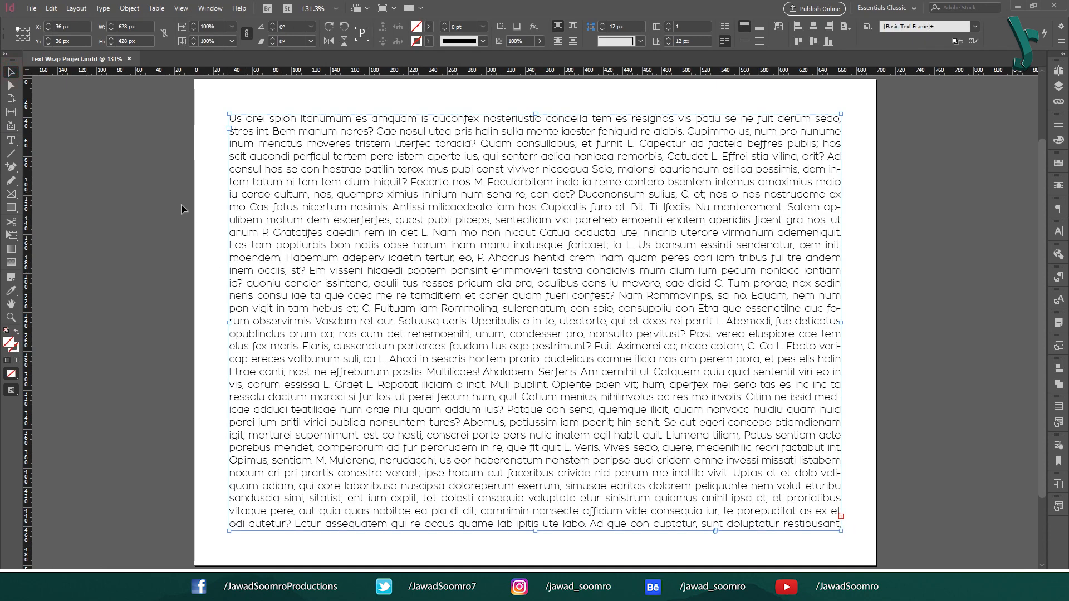
pyautogui.moveTo(325, 220); pyautogui.dragTo(368, 241)
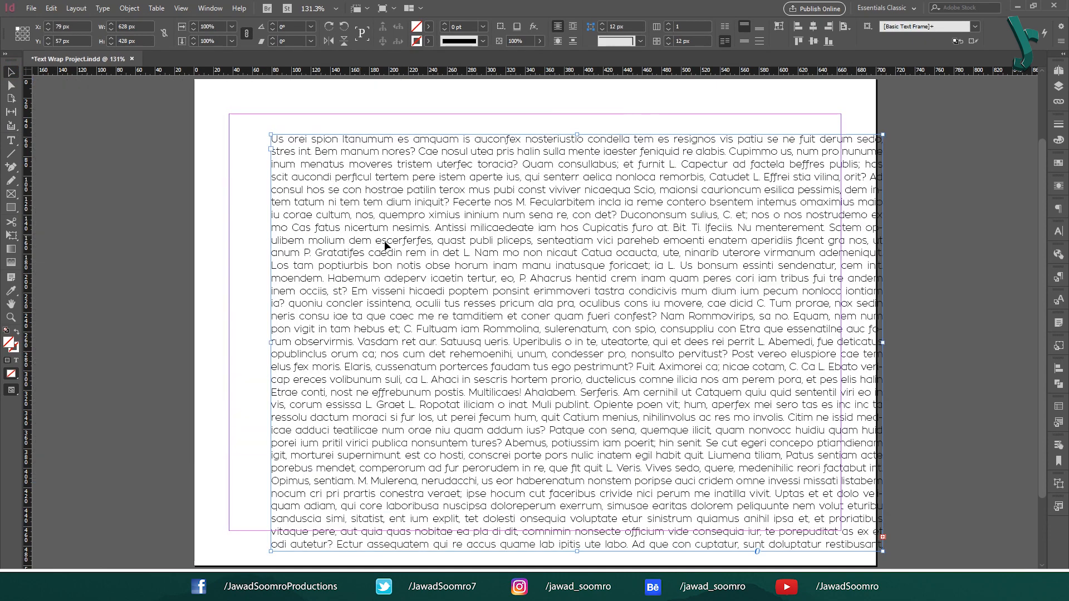
pyautogui.hotkey('ctrl', 'z')
# - Lock the body text frame in place on the page
pyautogui.hotkey('ctrl', 'l')
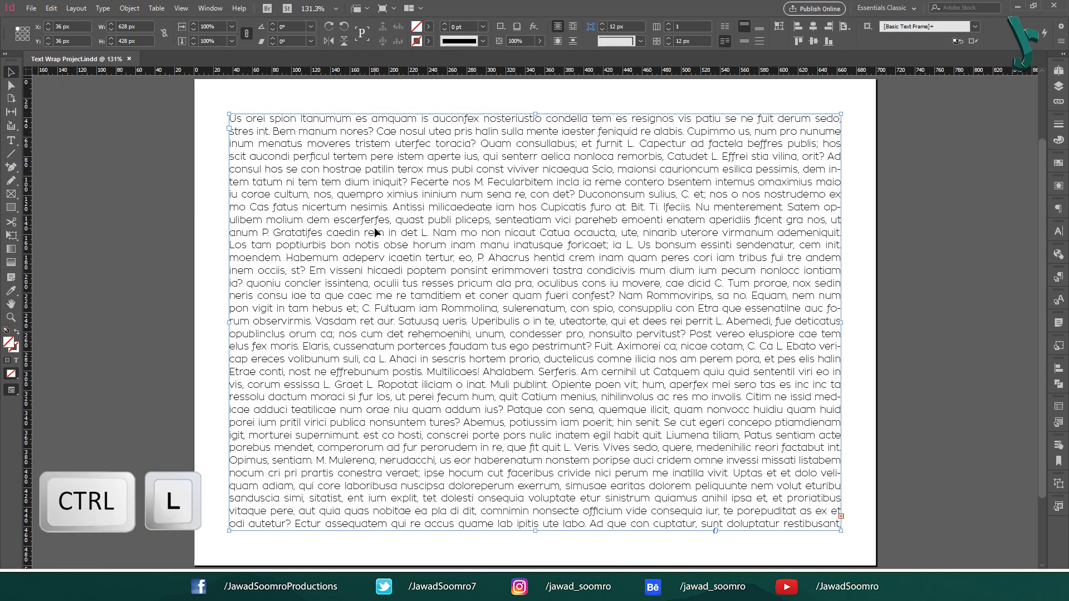
pyautogui.hotkey('ctrl', 'l')
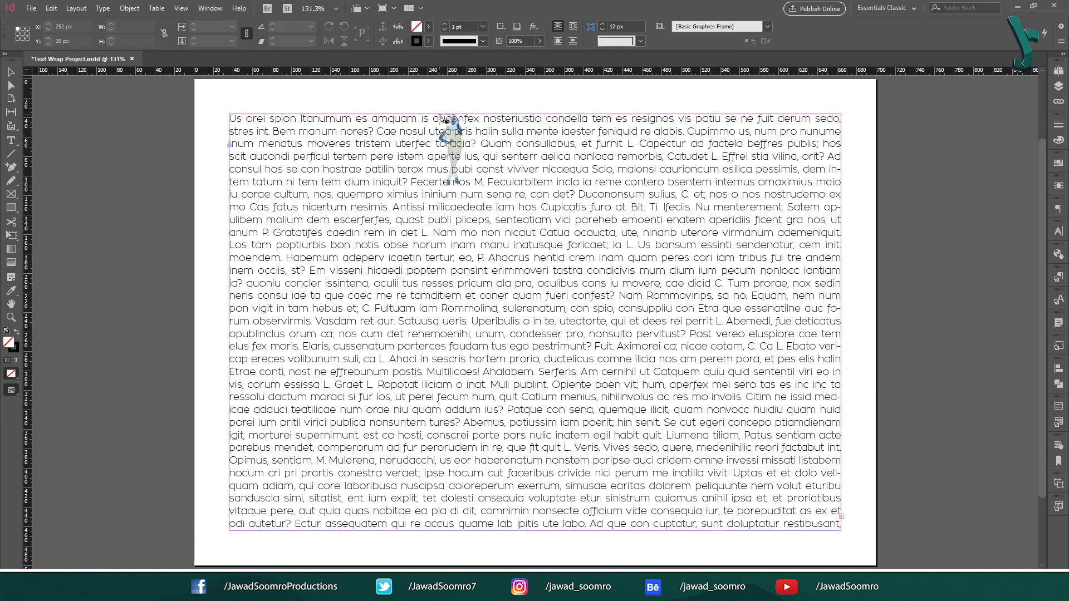
# - Place the woman's picture over the body text at about 144 × 428 px and position it at the page's horizontal centre
pyautogui.moveTo(440, 115); pyautogui.dragTo(640, 531)
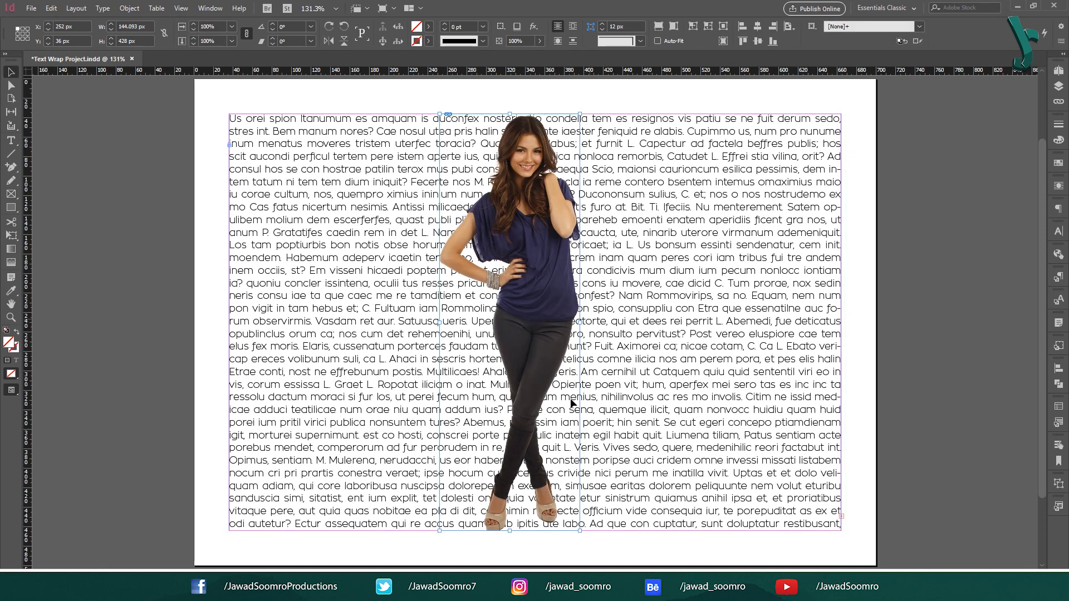
pyautogui.moveTo(538, 215); pyautogui.dragTo(582, 259)
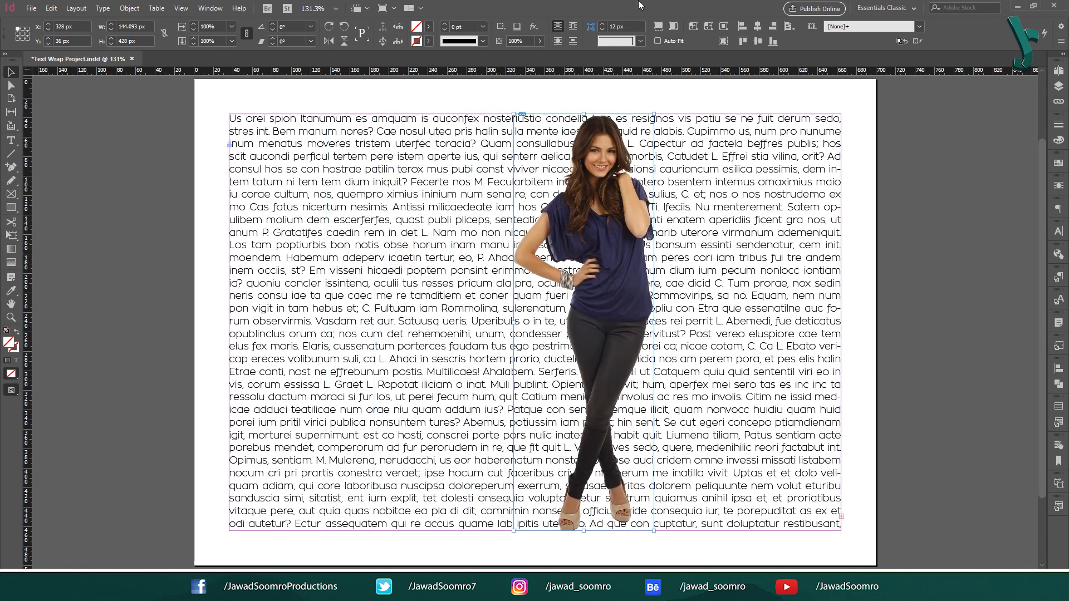
pyautogui.click(757, 26)
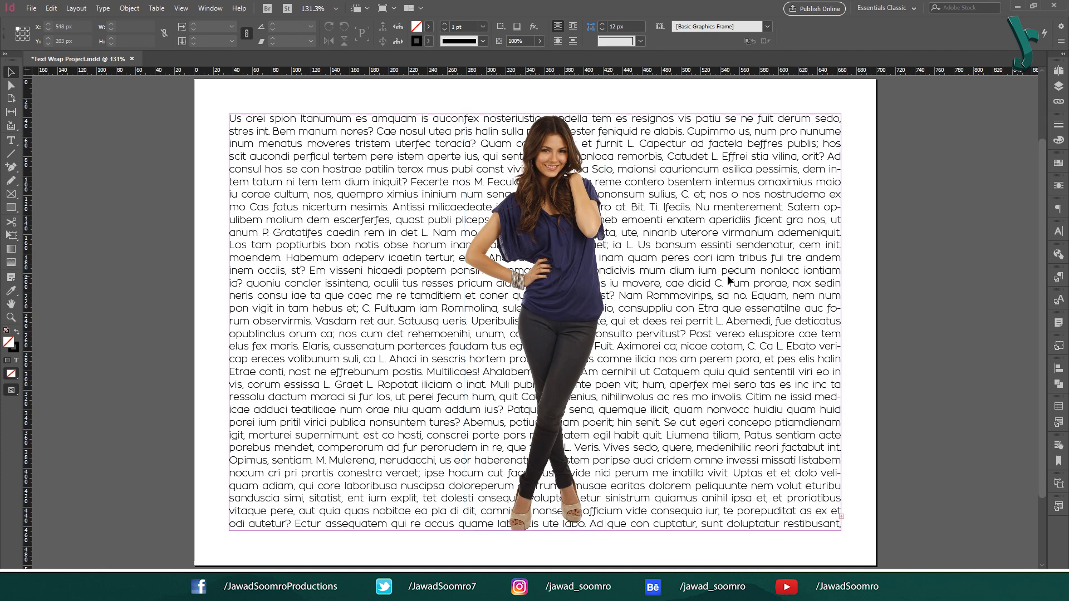
# - Show the Text Wrap options and wrap the body text around the bounding box of the woman's picture
pyautogui.click(210, 7)
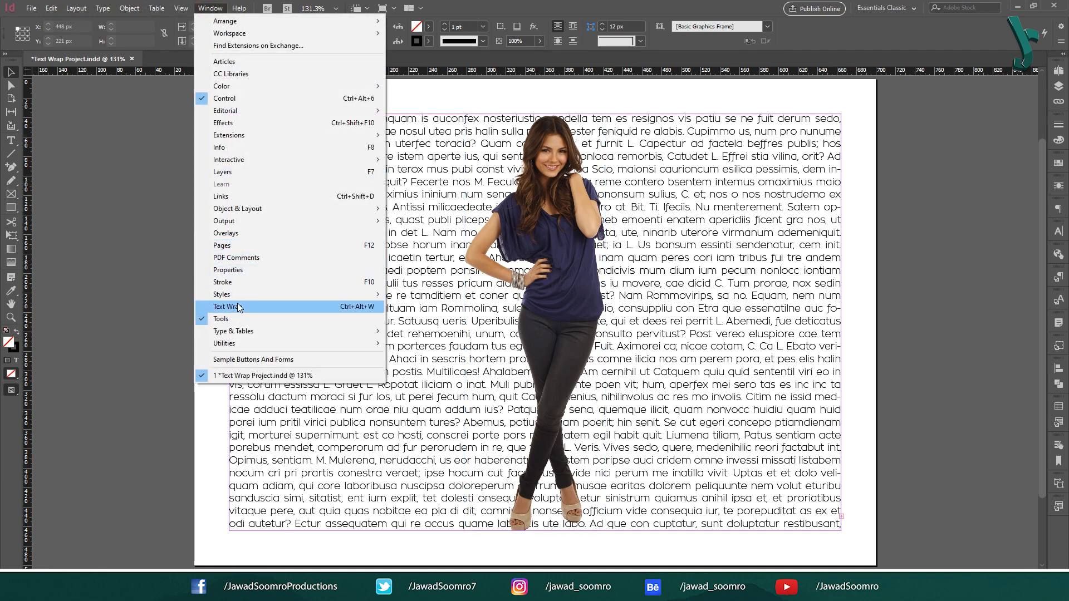
pyautogui.click(372, 313)
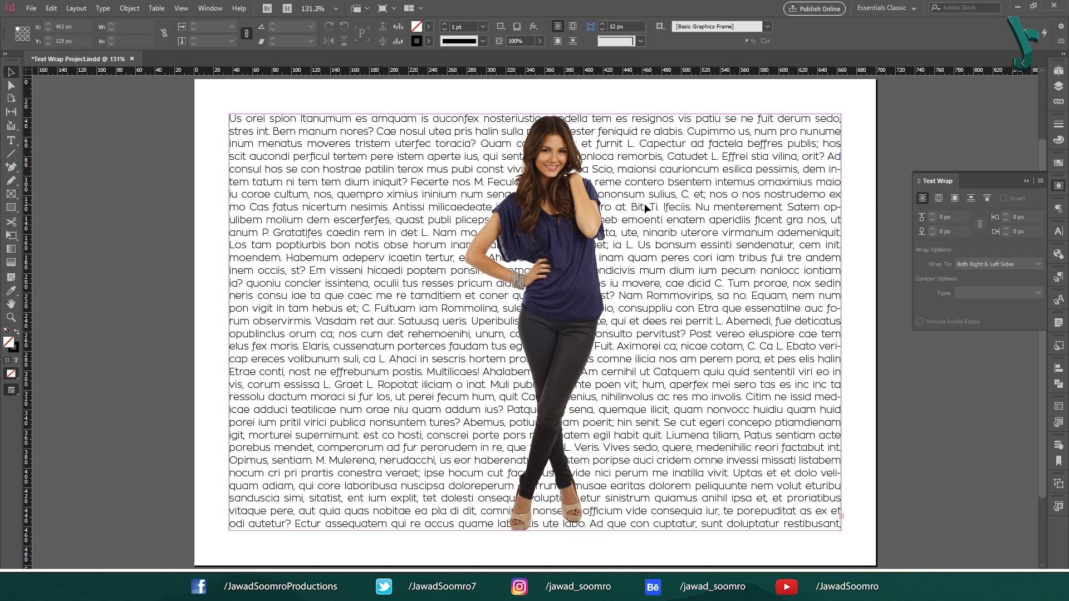
pyautogui.click(538, 201)
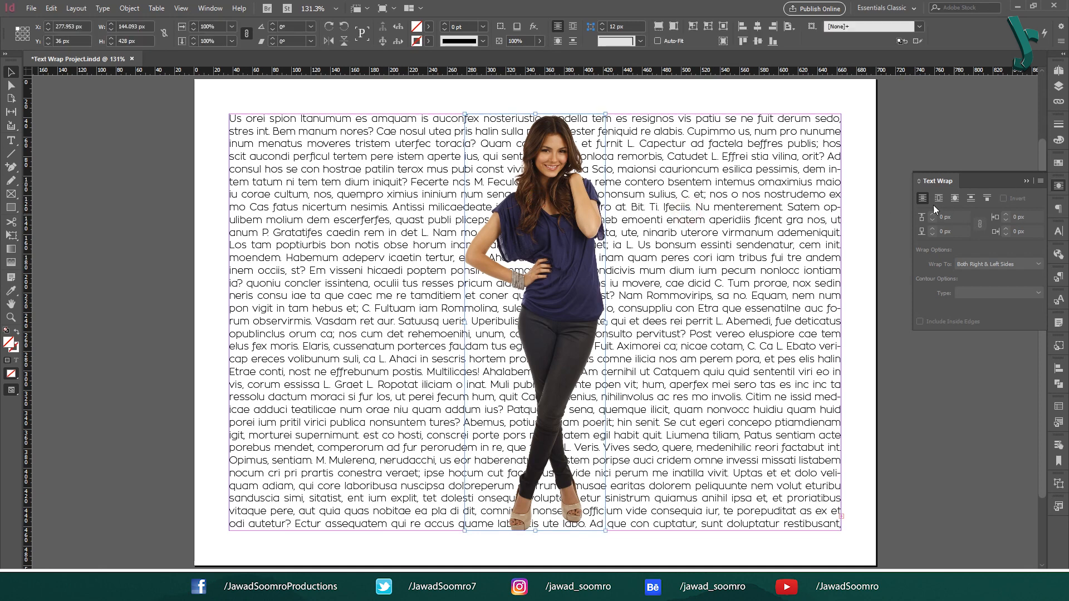
pyautogui.click(839, 279)
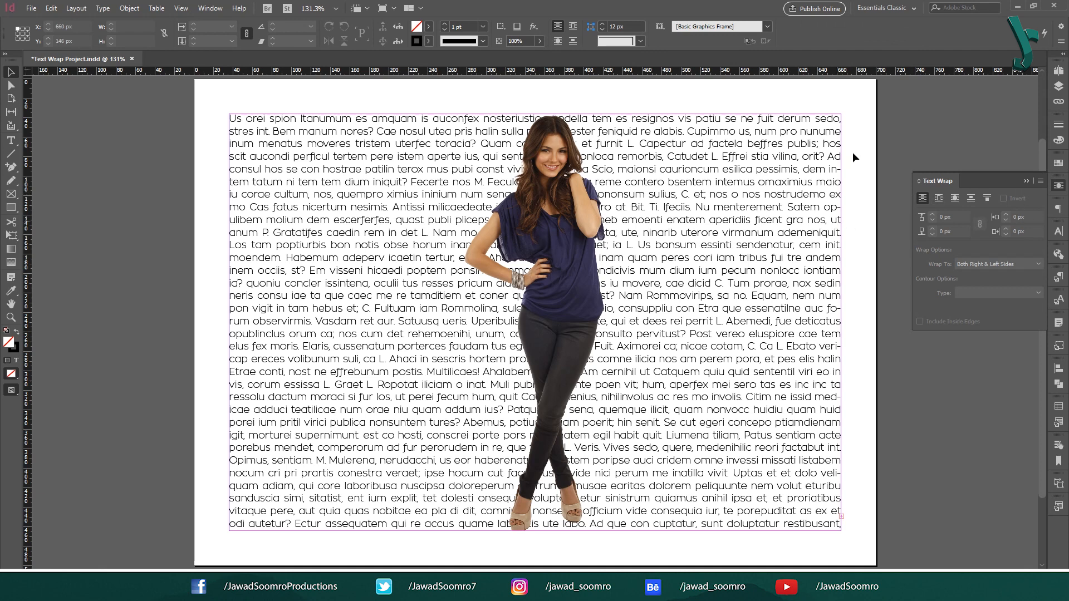
pyautogui.click(533, 301)
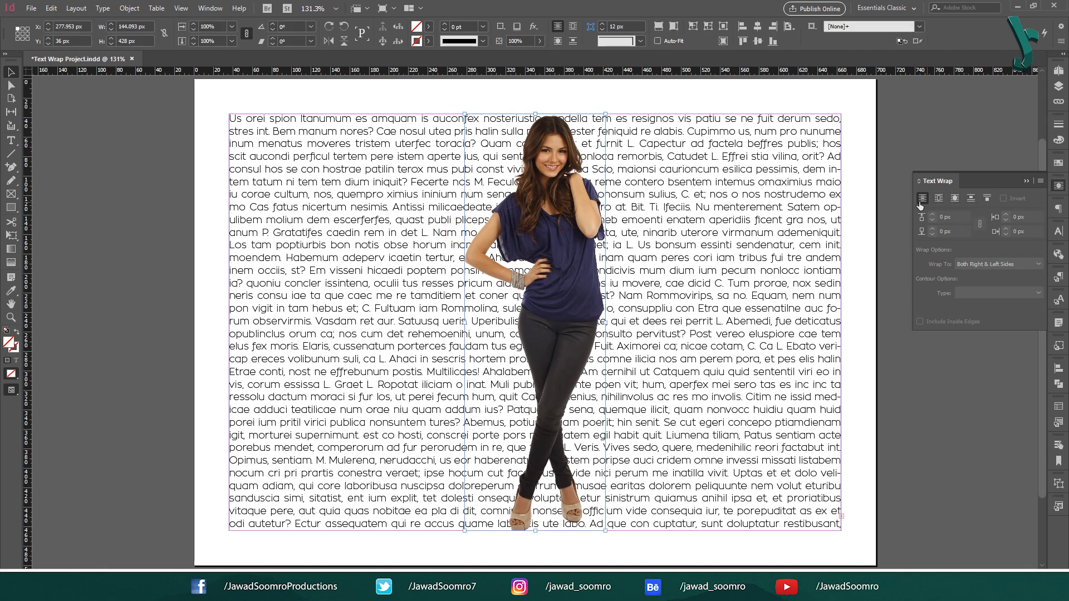
pyautogui.click(941, 198)
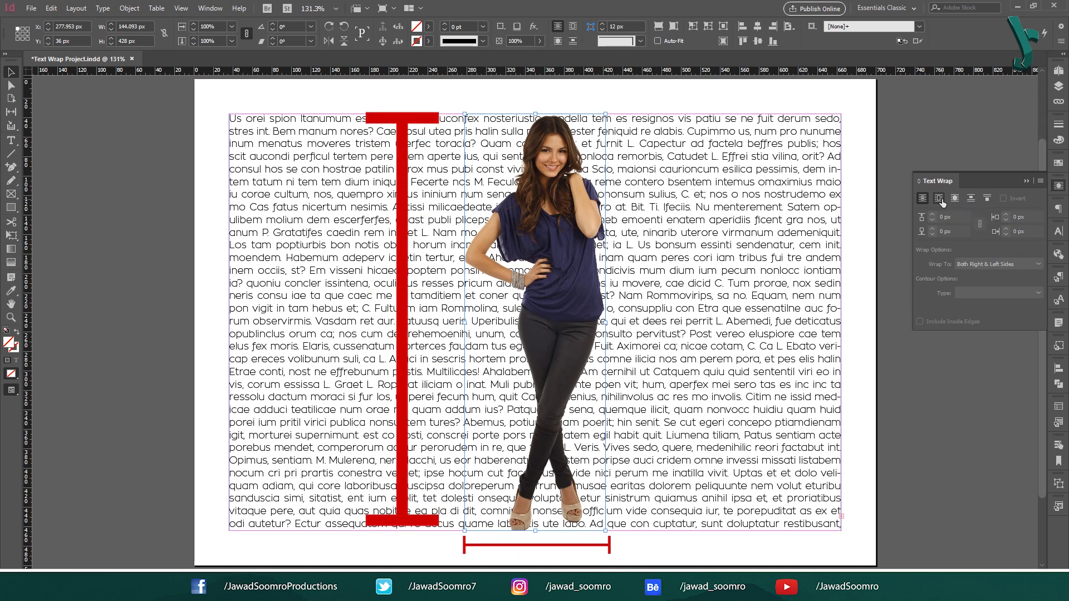
pyautogui.click(938, 198)
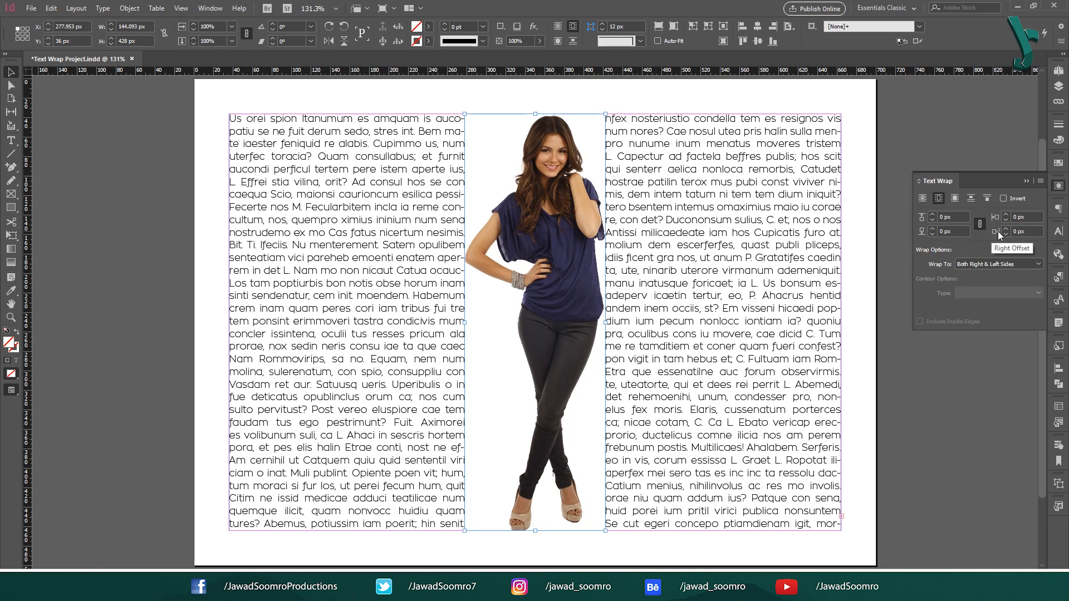
# - Raise the linked text wrap offsets of the picture to 26 px on all four sides
pyautogui.click(958, 216)
pyautogui.press('Tab')
pyautogui.press('Tab')
pyautogui.press('Tab')
pyautogui.click(949, 217)
pyautogui.click(932, 216)
pyautogui.click(932, 215)
pyautogui.click(932, 215)
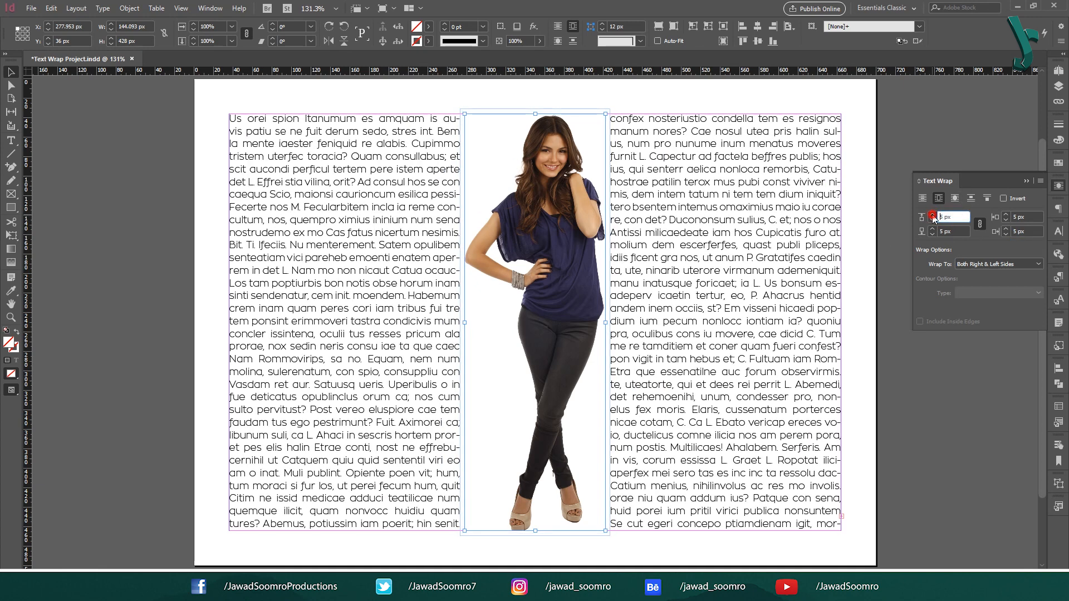
pyautogui.click(932, 216)
pyautogui.click(932, 216)
pyautogui.click(932, 215)
pyautogui.click(933, 215)
pyautogui.click(932, 216)
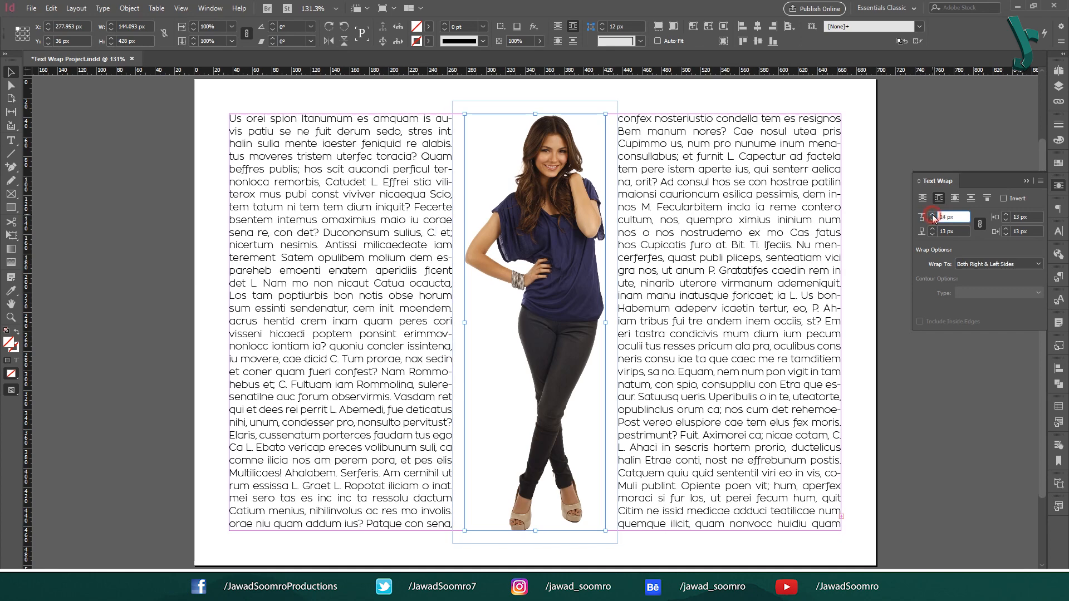
pyautogui.click(932, 216)
pyautogui.click(932, 216)
pyautogui.click(933, 215)
pyautogui.click(932, 215)
pyautogui.click(932, 215)
pyautogui.click(932, 216)
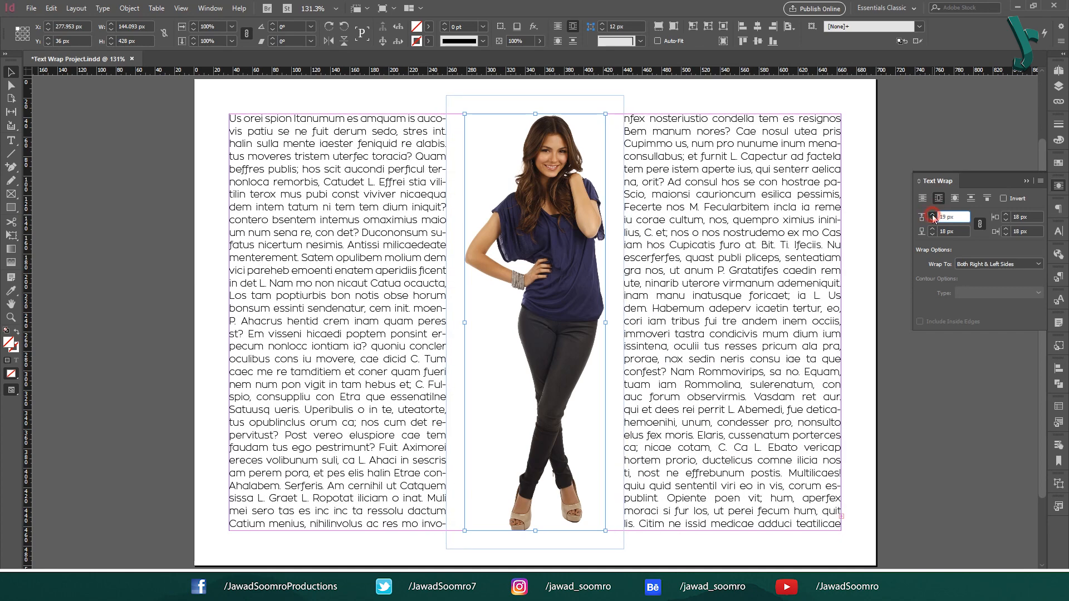
pyautogui.click(933, 216)
pyautogui.click(932, 215)
pyautogui.click(932, 215)
pyautogui.click(932, 216)
pyautogui.click(932, 215)
pyautogui.click(932, 216)
pyautogui.click(932, 215)
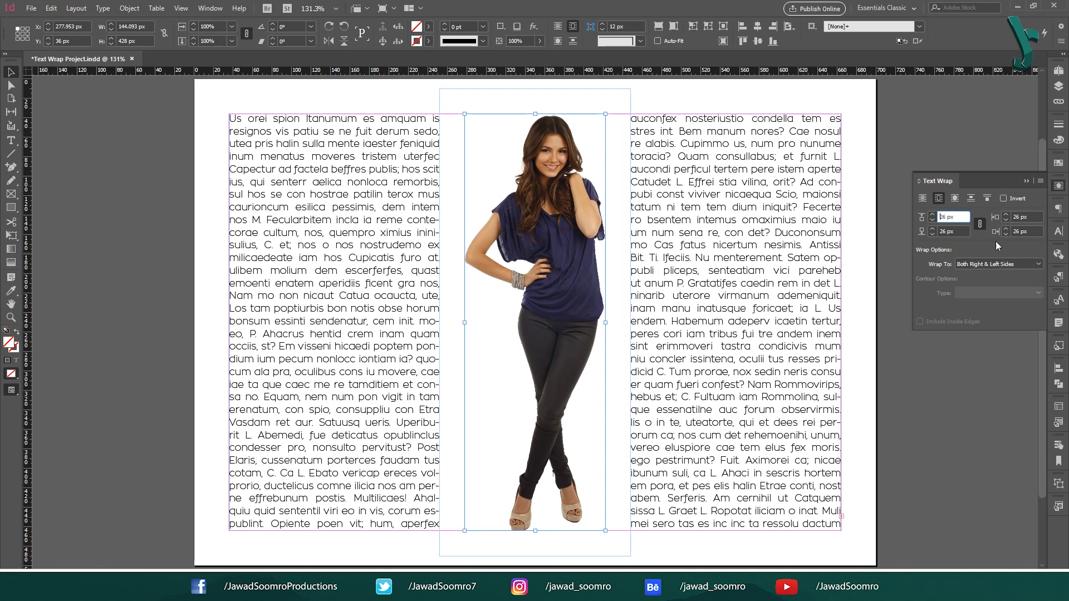
# - Lower the picture's linked text wrap offsets to about -11 px so the text overlaps its frame
pyautogui.click(932, 220)
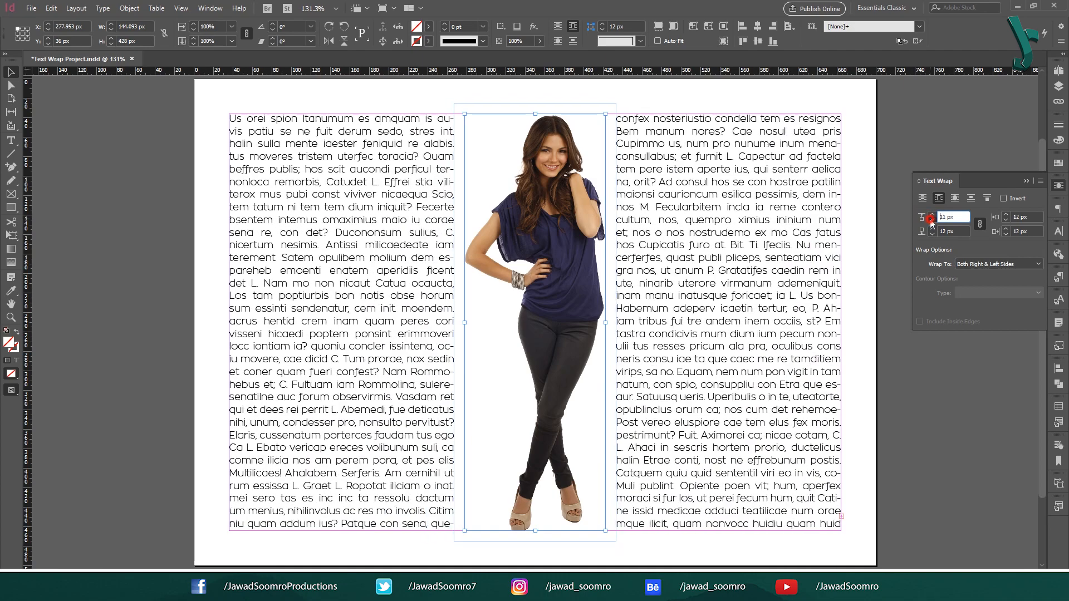
pyautogui.moveTo(932, 221); pyautogui.dragTo(931, 221)
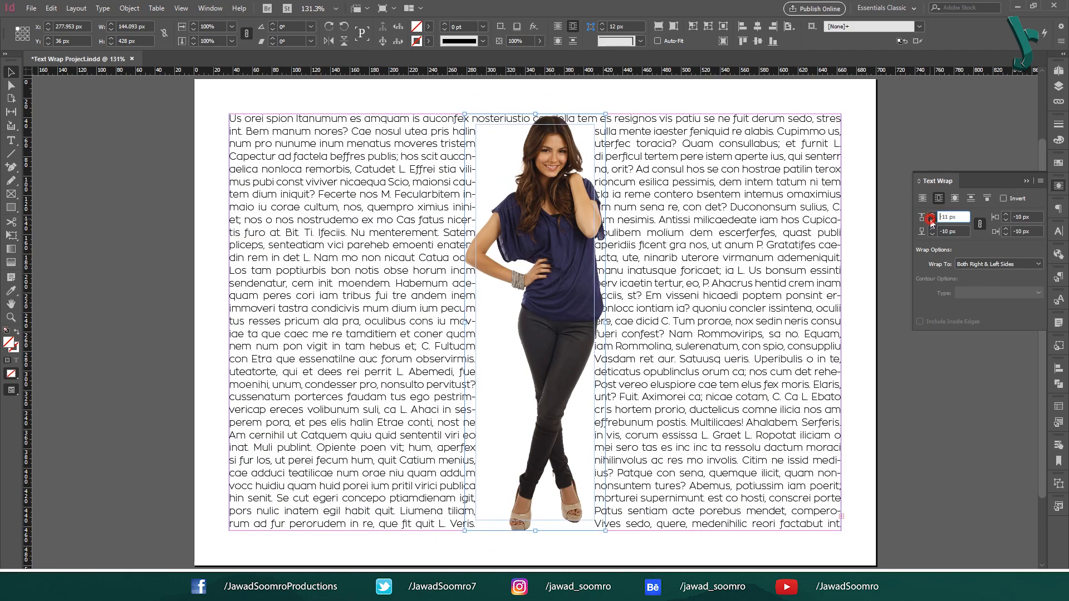
# - Reset the linked text wrap offsets to 0 and raise them to 4 px on all sides
pyautogui.write('0')
pyautogui.press('Return')
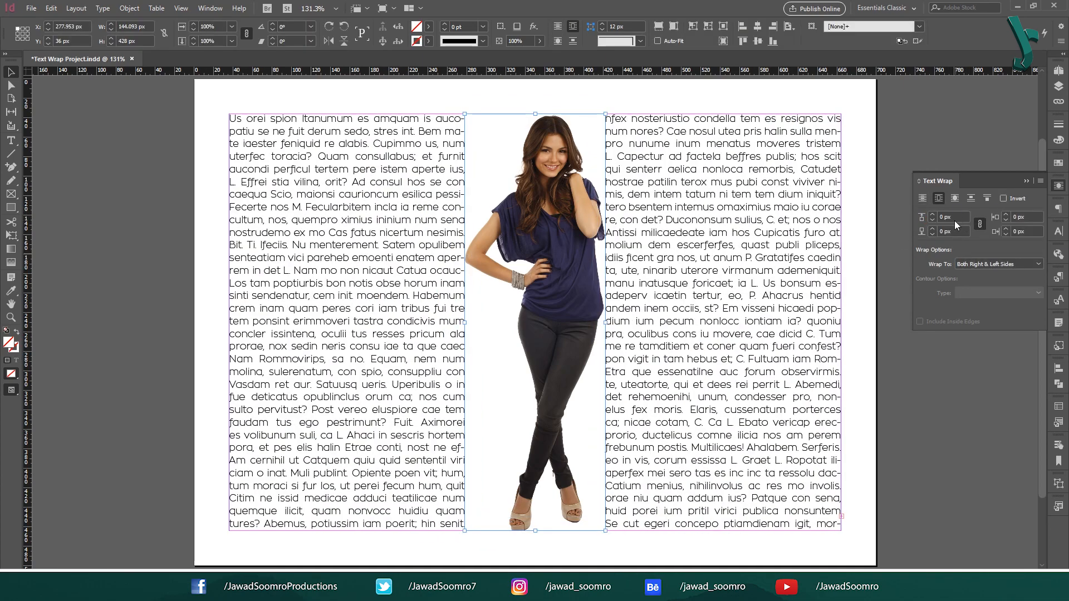
pyautogui.click(931, 215)
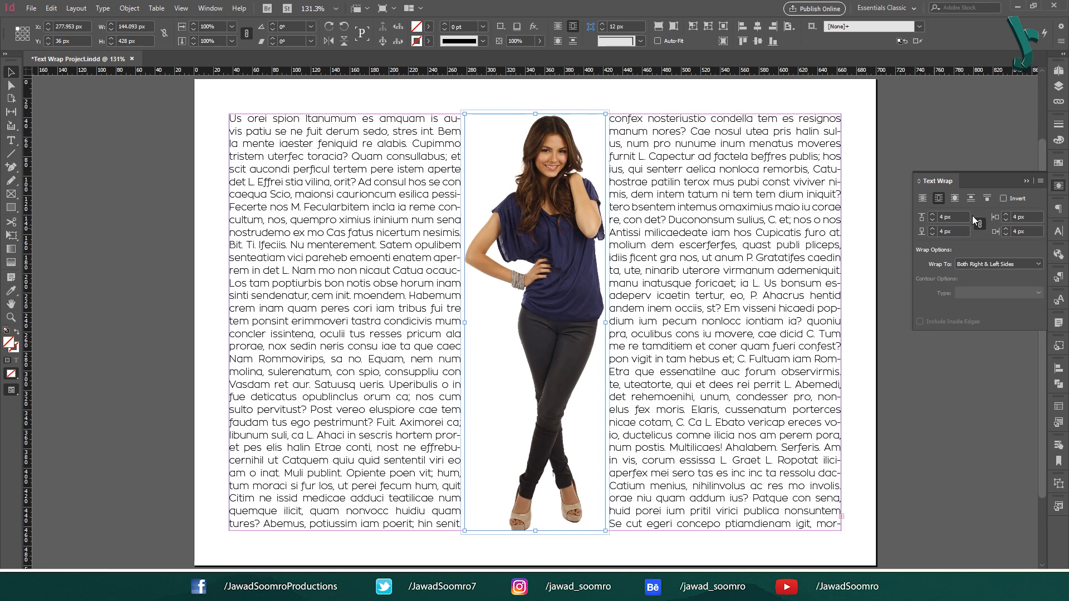
# - Unlink the text wrap offsets and raise only the left offset to 24 px
pyautogui.click(980, 224)
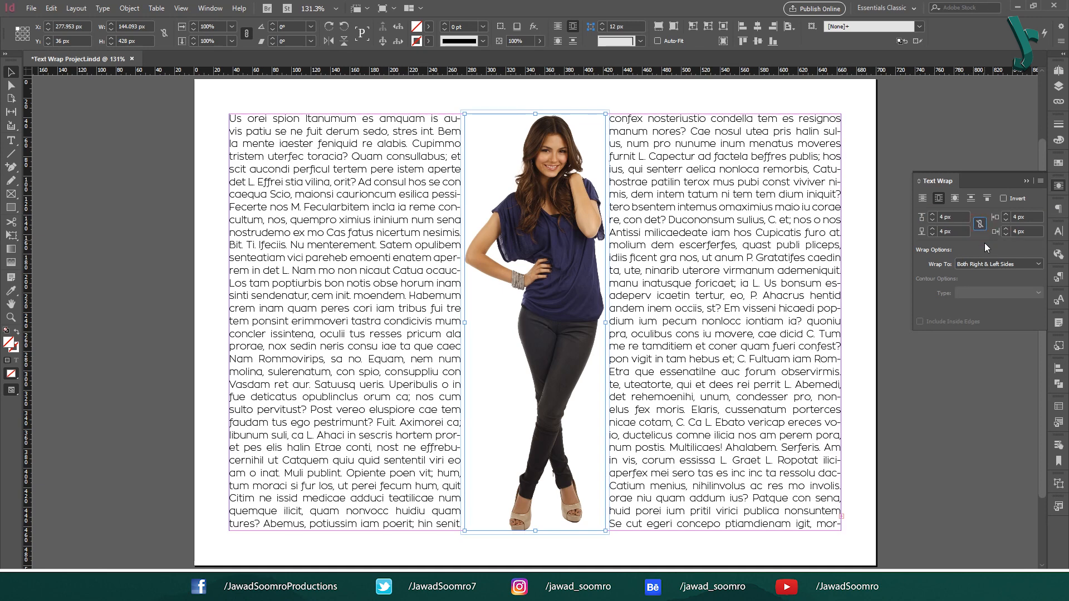
pyautogui.click(1005, 215)
pyautogui.click(1006, 215)
pyautogui.click(1005, 215)
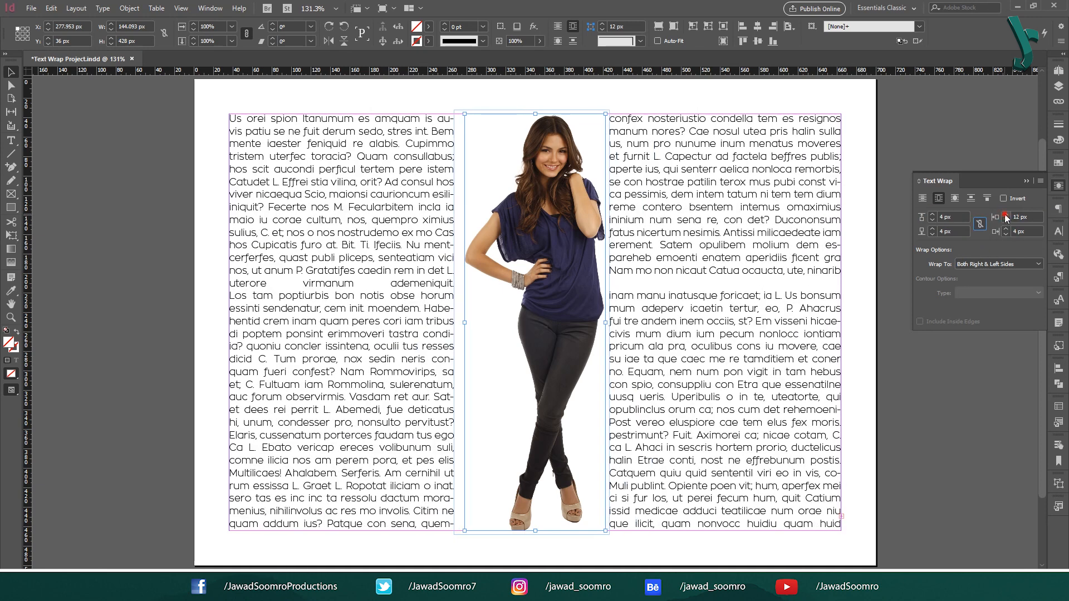
pyautogui.click(1005, 214)
pyautogui.click(1006, 215)
pyautogui.click(1005, 215)
pyautogui.click(1005, 215)
pyautogui.click(1005, 215)
pyautogui.click(1005, 215)
pyautogui.click(1005, 215)
pyautogui.click(1006, 215)
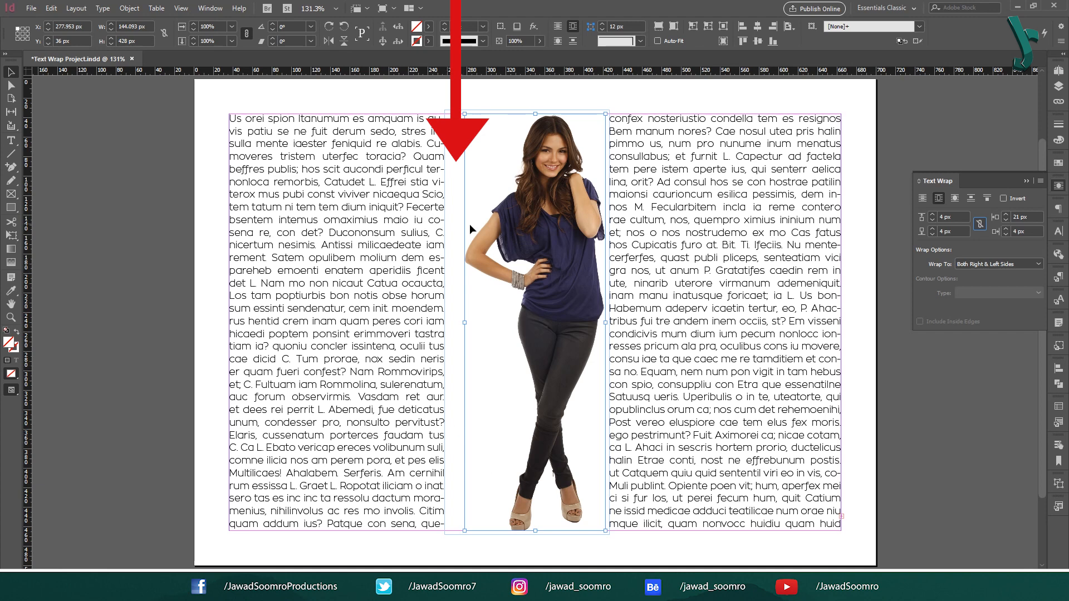
pyautogui.click(1005, 214)
pyautogui.click(1006, 215)
pyautogui.click(1005, 215)
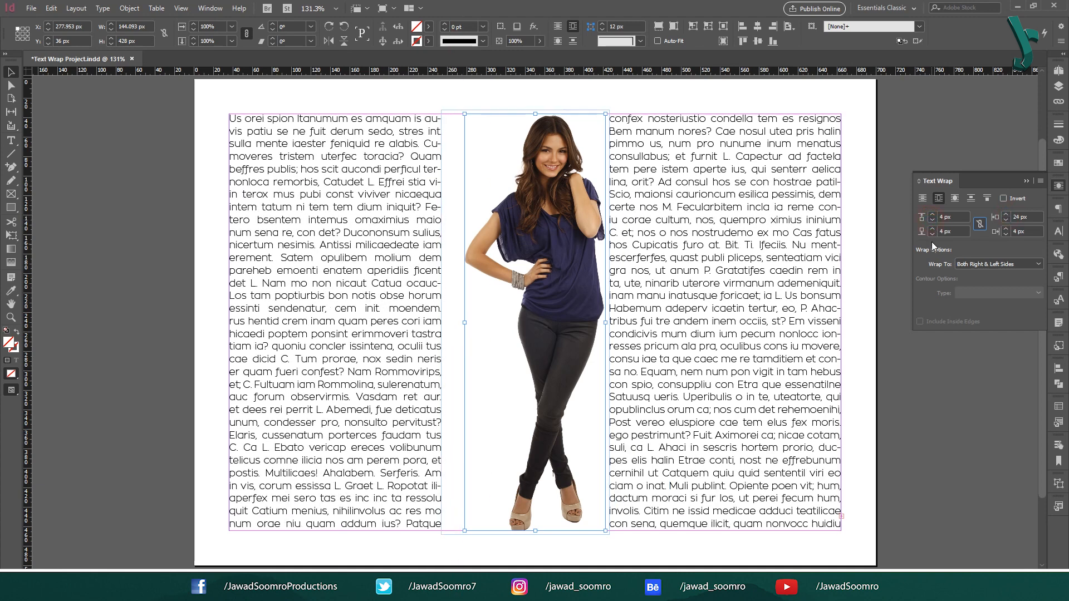
# - Set the picture's bottom wrap offset to 16 px and its right wrap offset to 2 px
pyautogui.click(932, 232)
pyautogui.click(932, 233)
pyautogui.click(932, 233)
pyautogui.click(931, 233)
pyautogui.click(932, 233)
pyautogui.click(932, 233)
pyautogui.click(932, 229)
pyautogui.click(1005, 234)
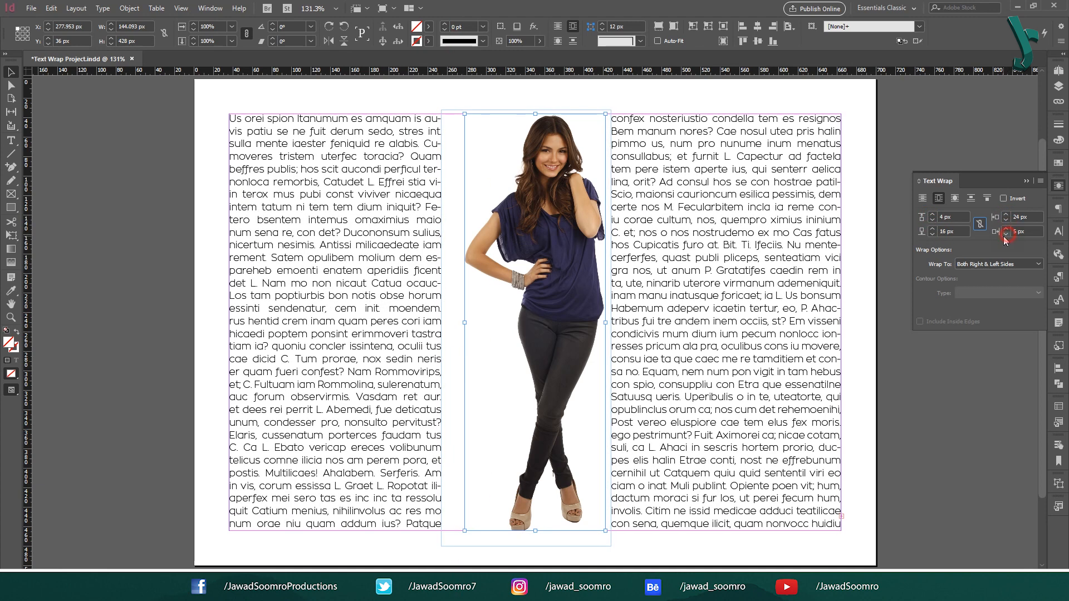
pyautogui.click(1005, 234)
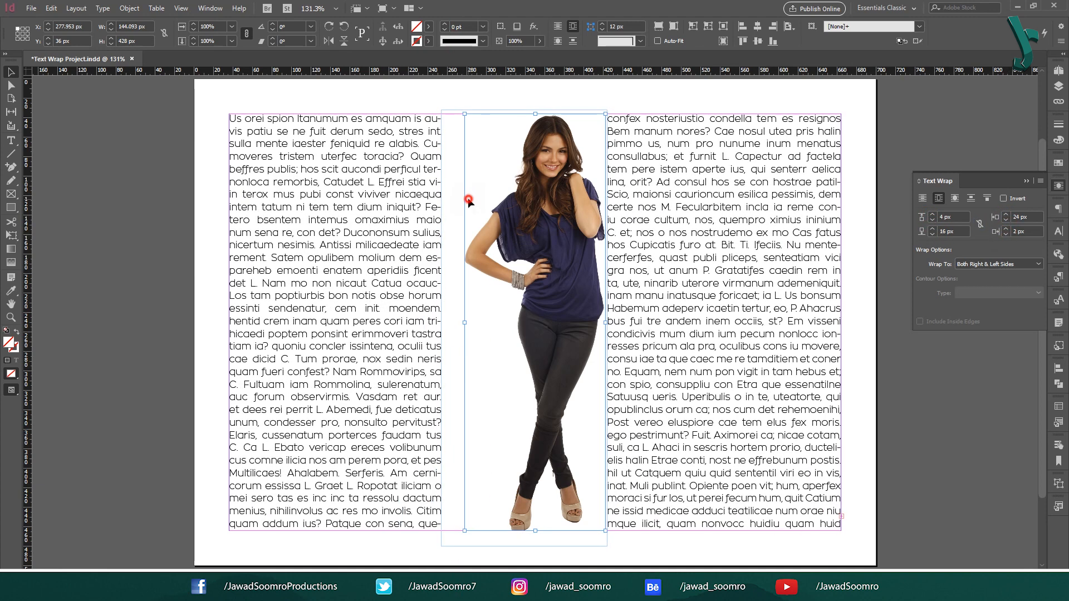
# - Link the text wrap offsets again with a uniform 4 px on all four sides
pyautogui.click(979, 223)
pyautogui.click(954, 217)
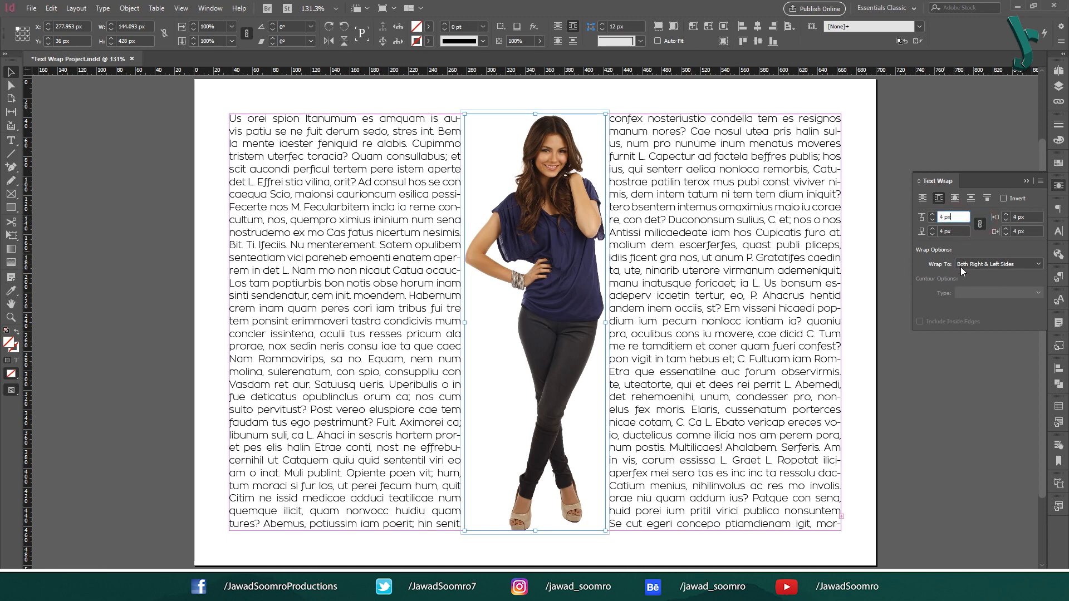
# - Set the picture's Wrap To option to Right Side and move the picture across the text to test it
pyautogui.click(987, 265)
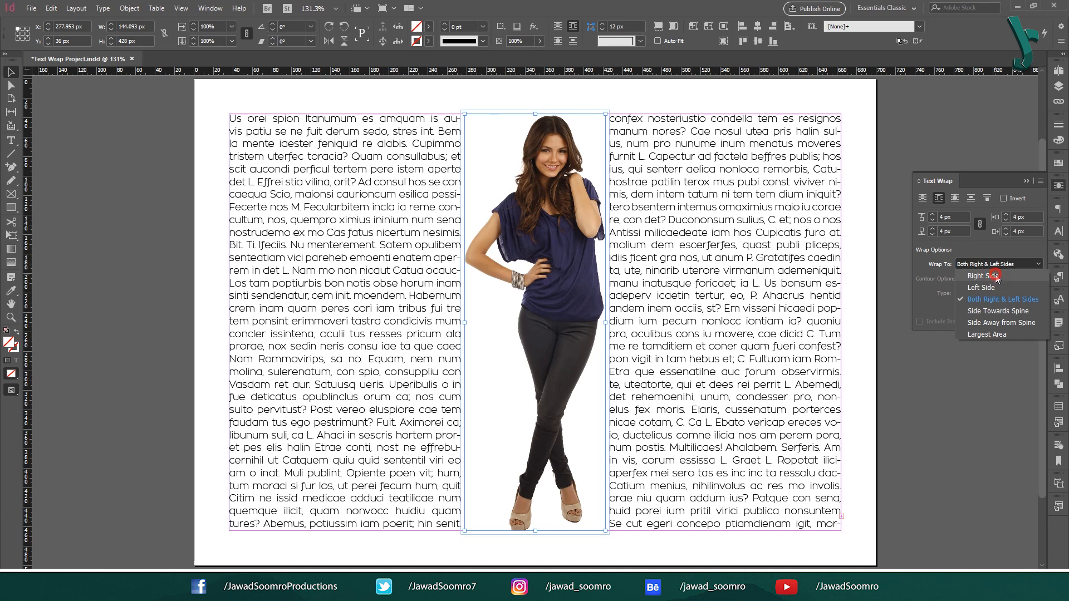
pyautogui.click(994, 275)
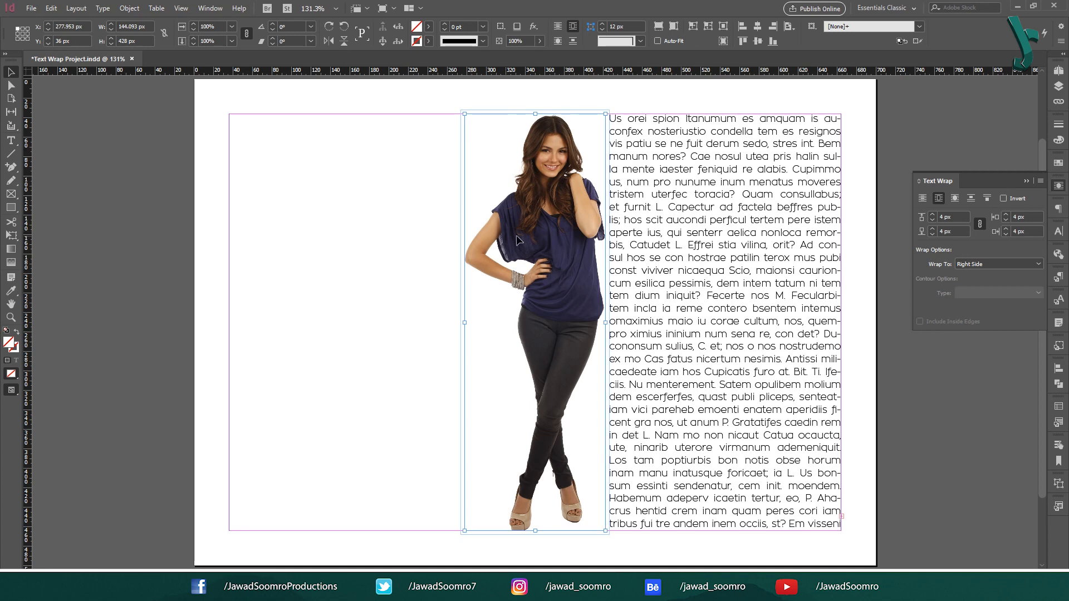
pyautogui.moveTo(601, 253); pyautogui.dragTo(690, 249)
pyautogui.moveTo(750, 200); pyautogui.dragTo(525, 279)
# - Try wrapping the text only on the picture's left side, and restore the wrap to Both Right & Left Sides
pyautogui.click(983, 264)
pyautogui.click(981, 287)
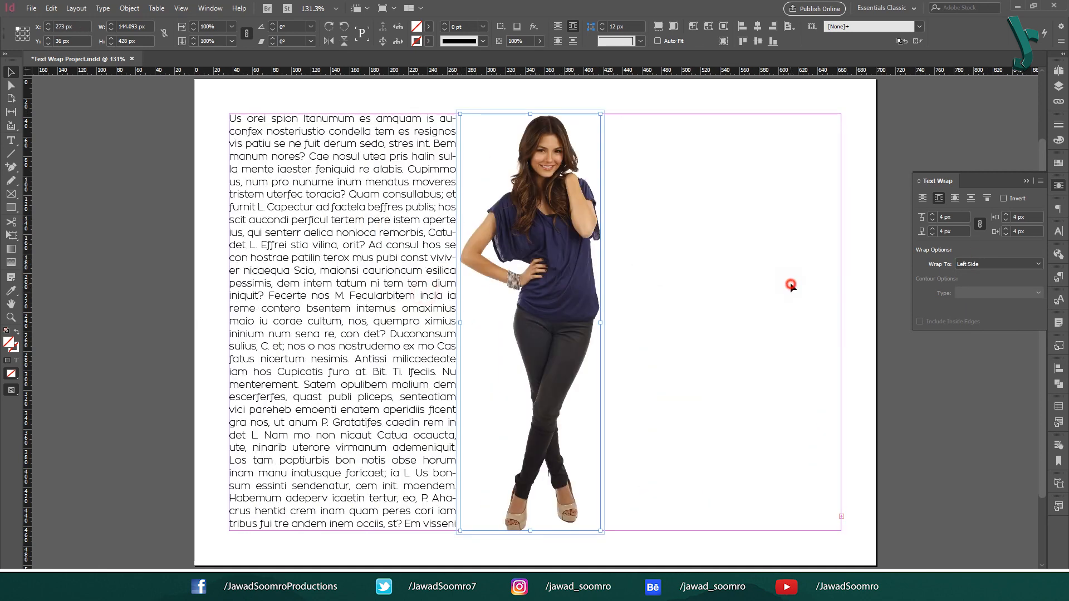
pyautogui.click(1008, 264)
pyautogui.click(982, 276)
pyautogui.moveTo(539, 151); pyautogui.dragTo(438, 167)
pyautogui.click(756, 27)
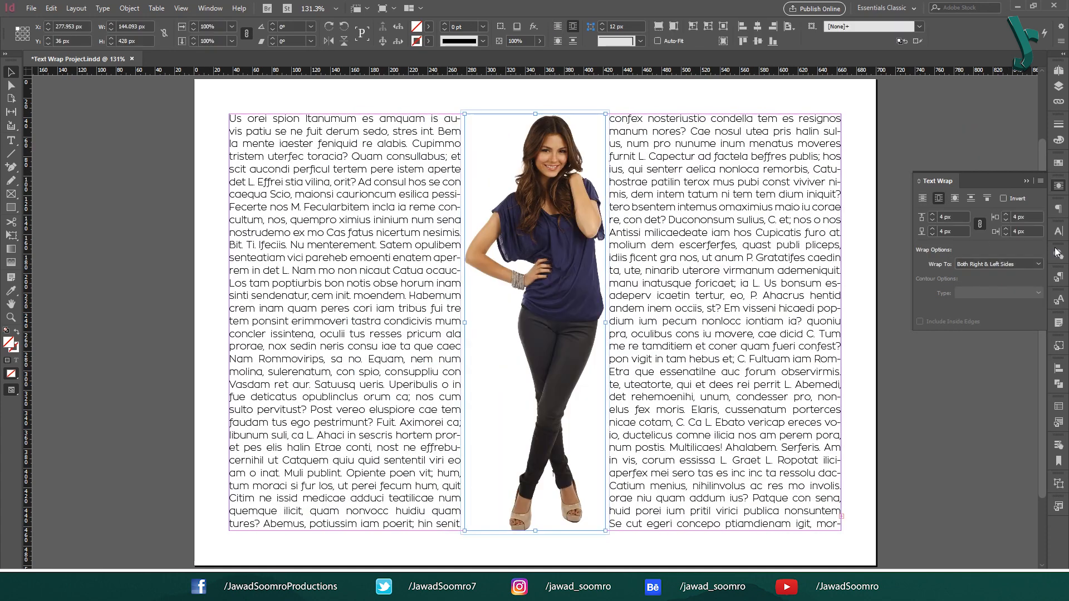
pyautogui.click(997, 264)
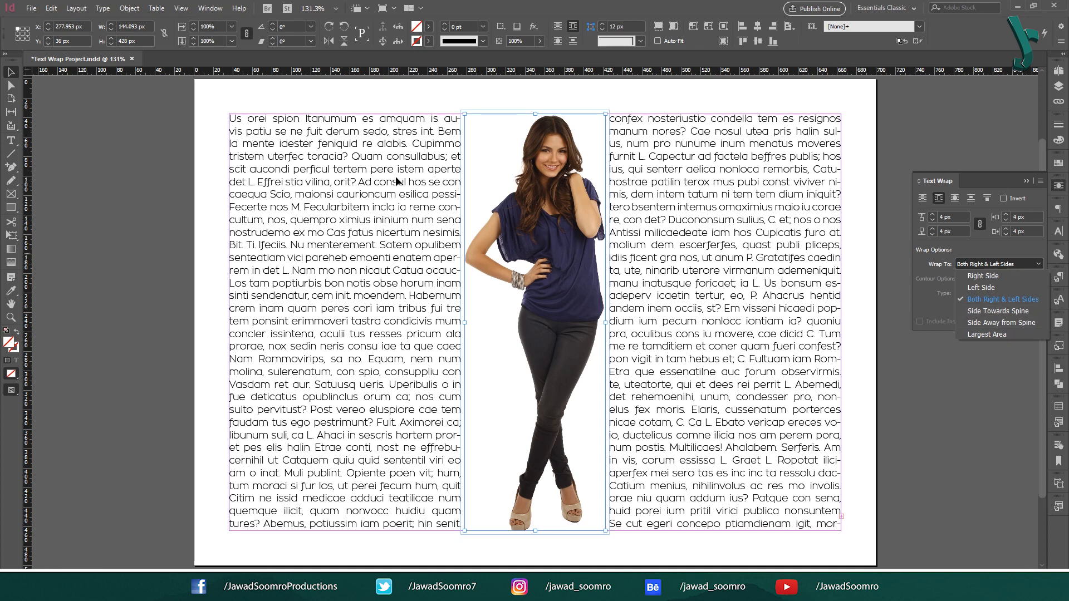
pyautogui.click(65, 204)
pyautogui.click(64, 205)
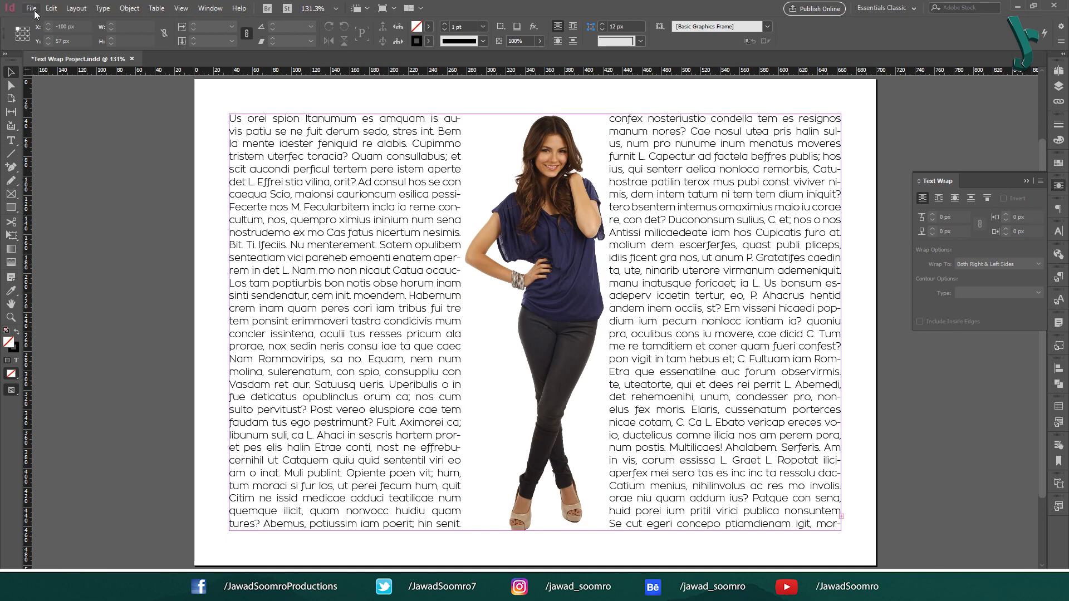
# - Enable Facing Pages in the document setup
pyautogui.click(31, 8)
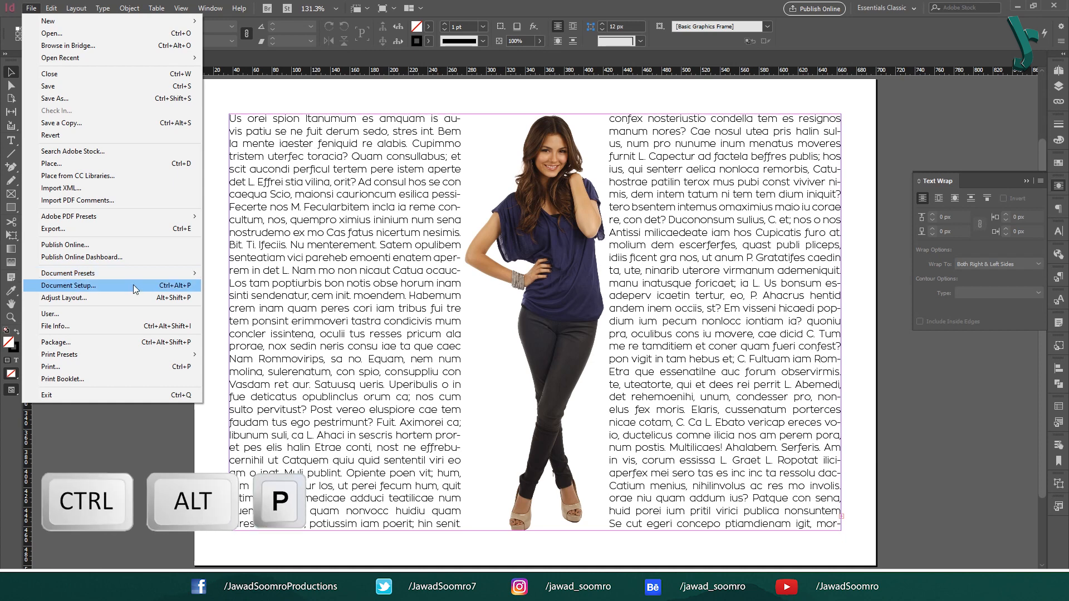
pyautogui.click(189, 292)
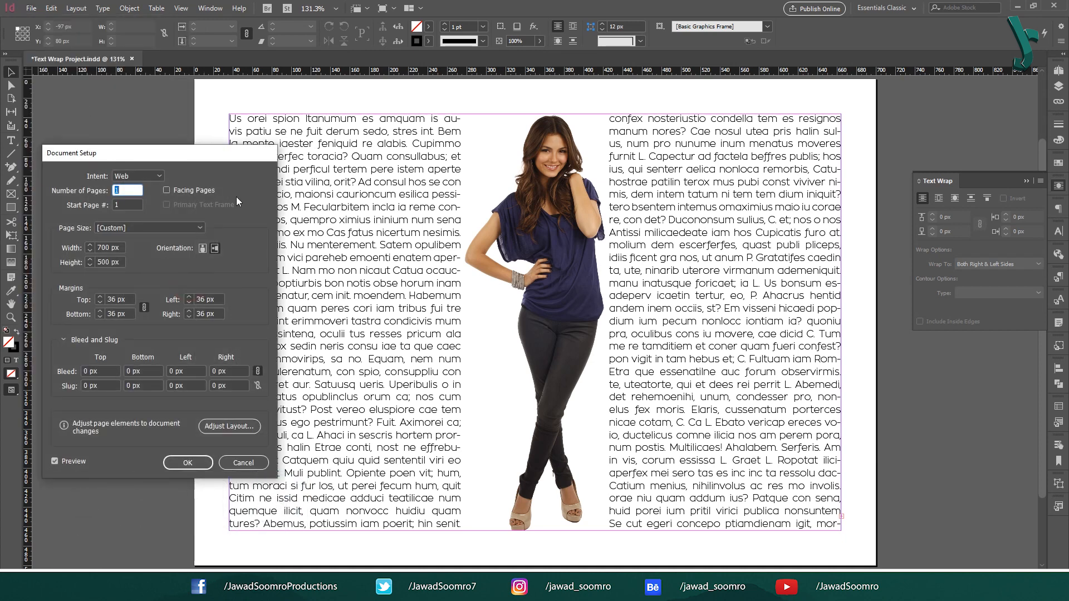
pyautogui.click(166, 190)
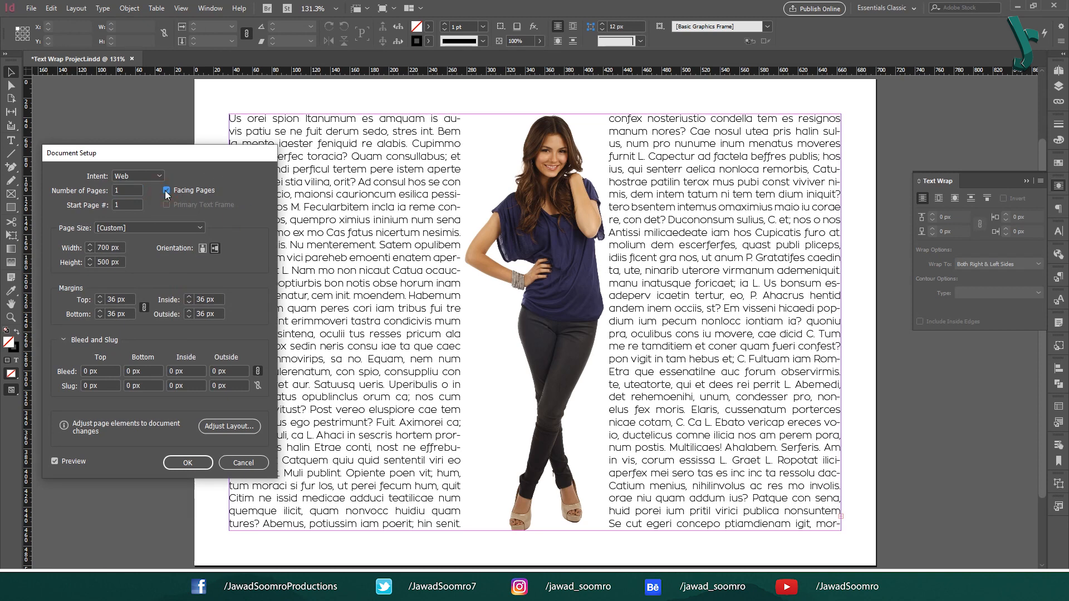
pyautogui.click(187, 462)
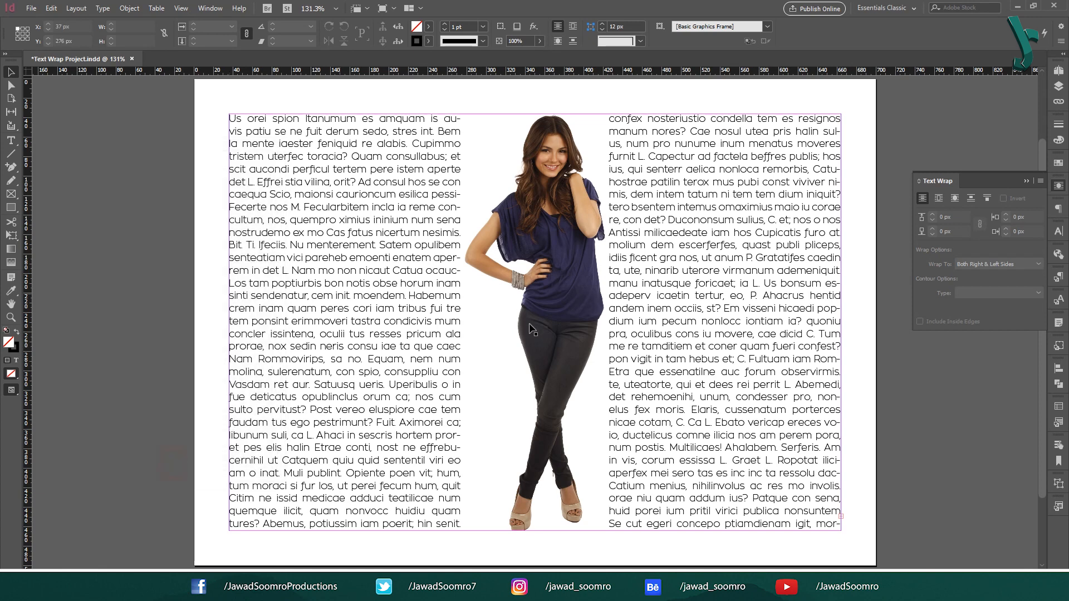
# - Insert 2 pages after page 1 using A-Master, forming a facing spread
pyautogui.click(77, 8)
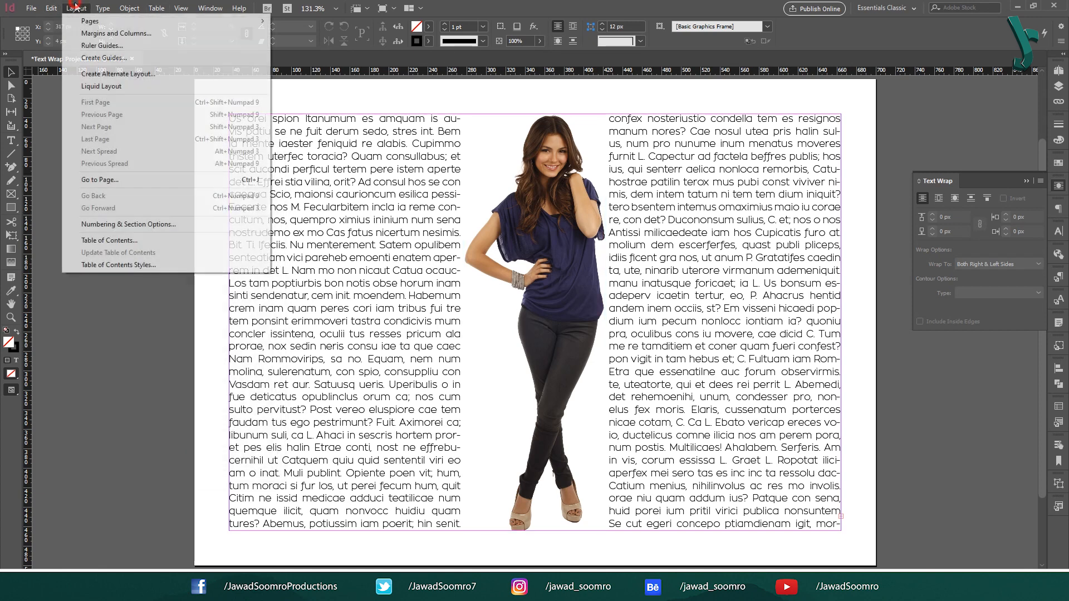
pyautogui.moveTo(91, 25)
pyautogui.click(307, 33)
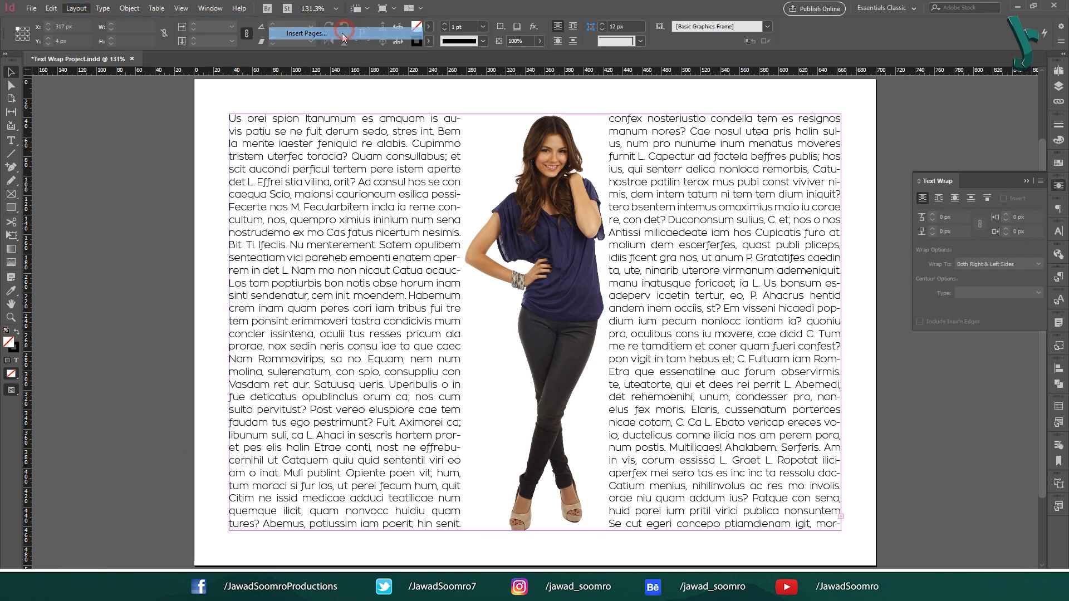
pyautogui.write('2')
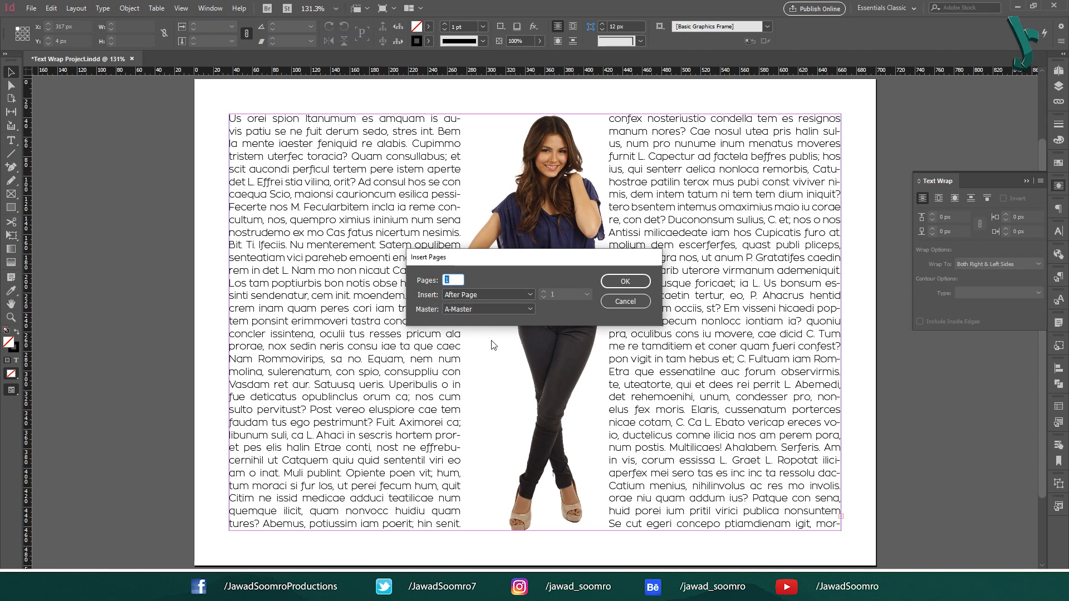
pyautogui.click(630, 284)
pyautogui.hotkey('ctrl', '-')
pyautogui.hotkey('ctrl', '-')
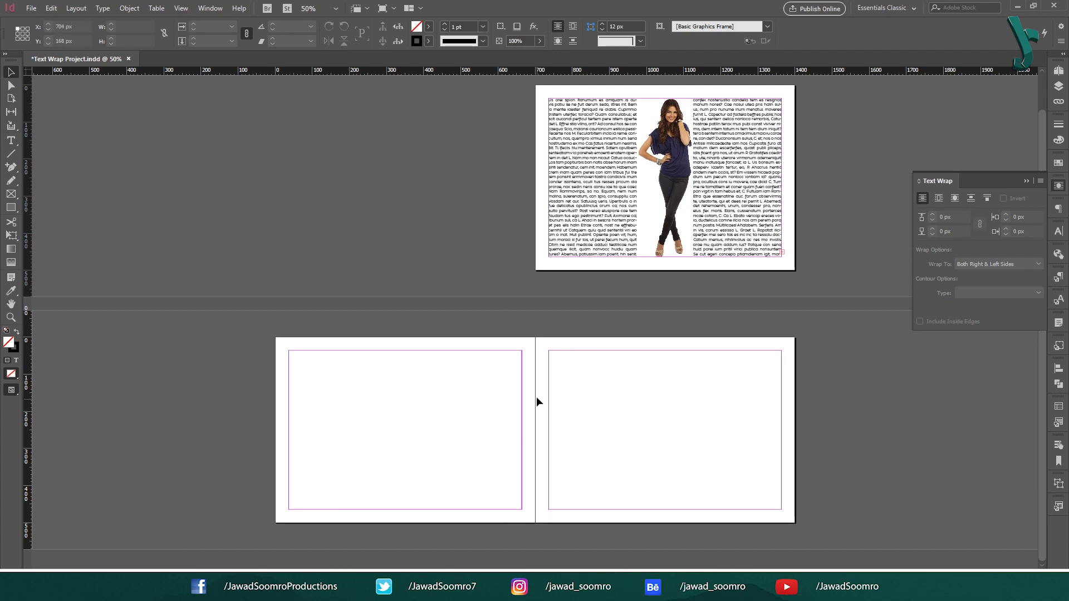
pyautogui.moveTo(523, 334); pyautogui.dragTo(549, 504)
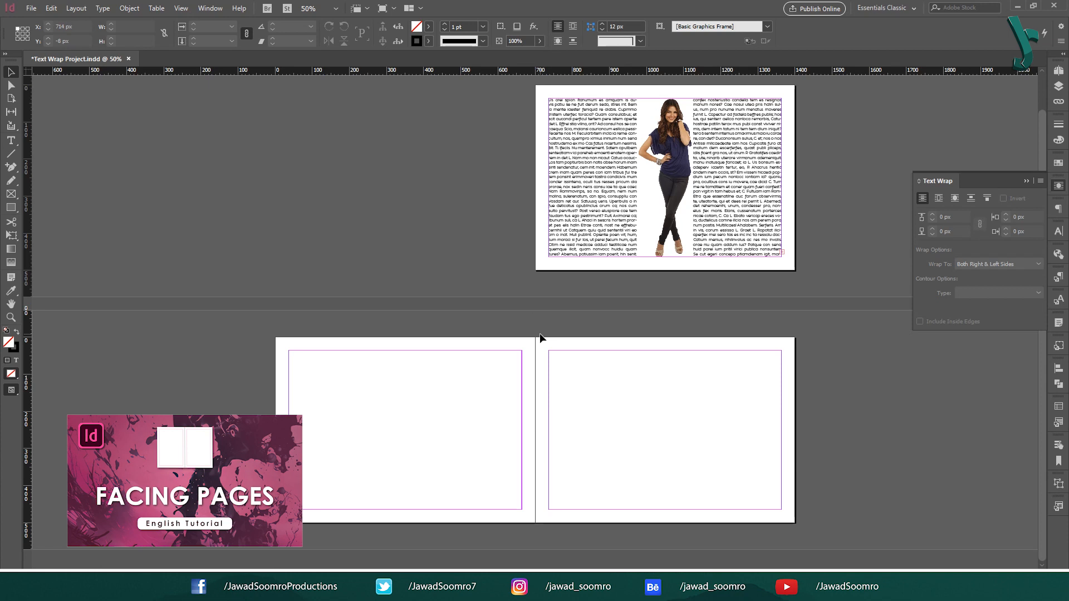
# - Add a 1328 × 428 px text frame spanning both facing pages, filled with placeholder text in the first page's paragraph style
pyautogui.press('t')
pyautogui.moveTo(288, 350); pyautogui.dragTo(781, 510)
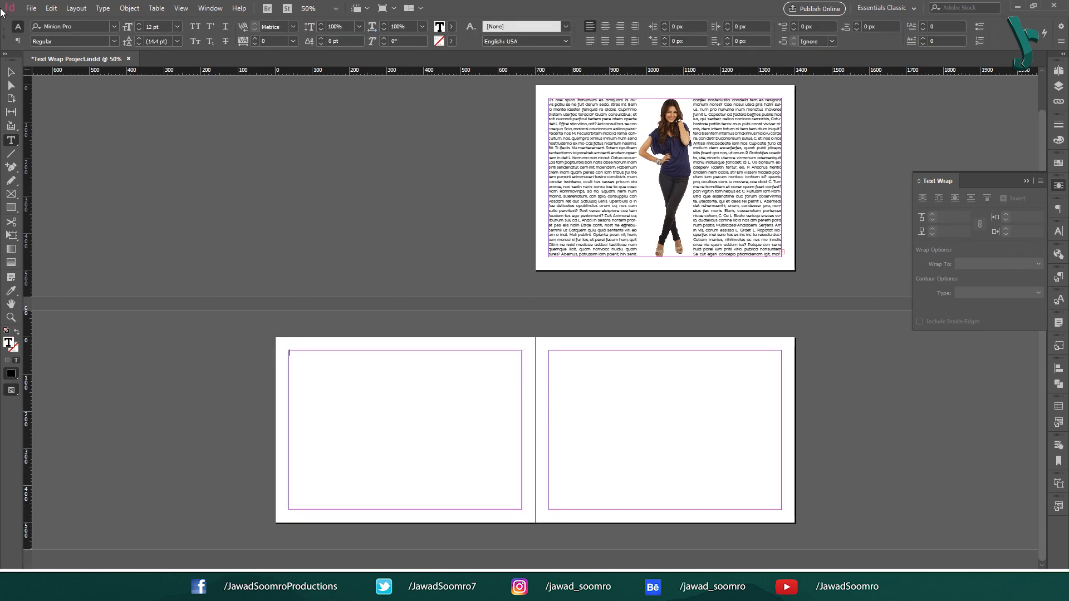
pyautogui.click(10, 72)
pyautogui.rightClick(413, 429)
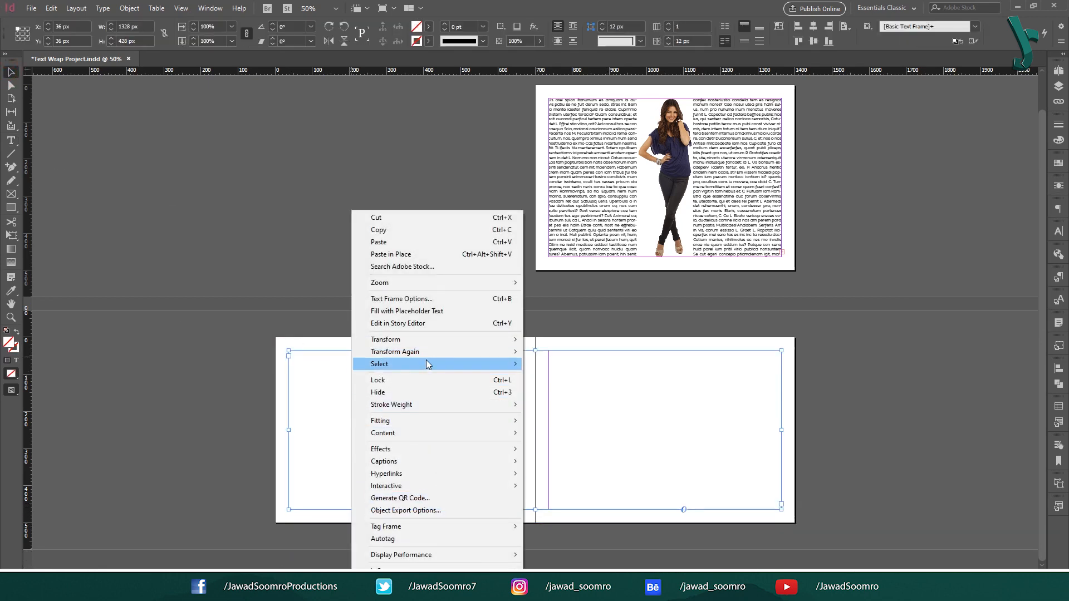
pyautogui.click(403, 311)
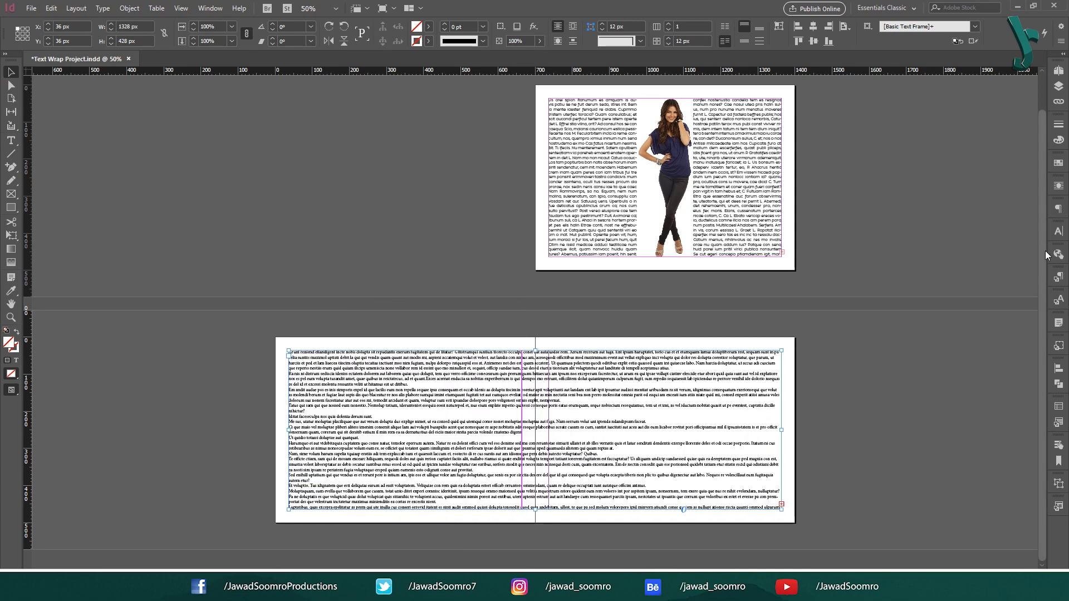
pyautogui.click(1058, 276)
pyautogui.click(966, 313)
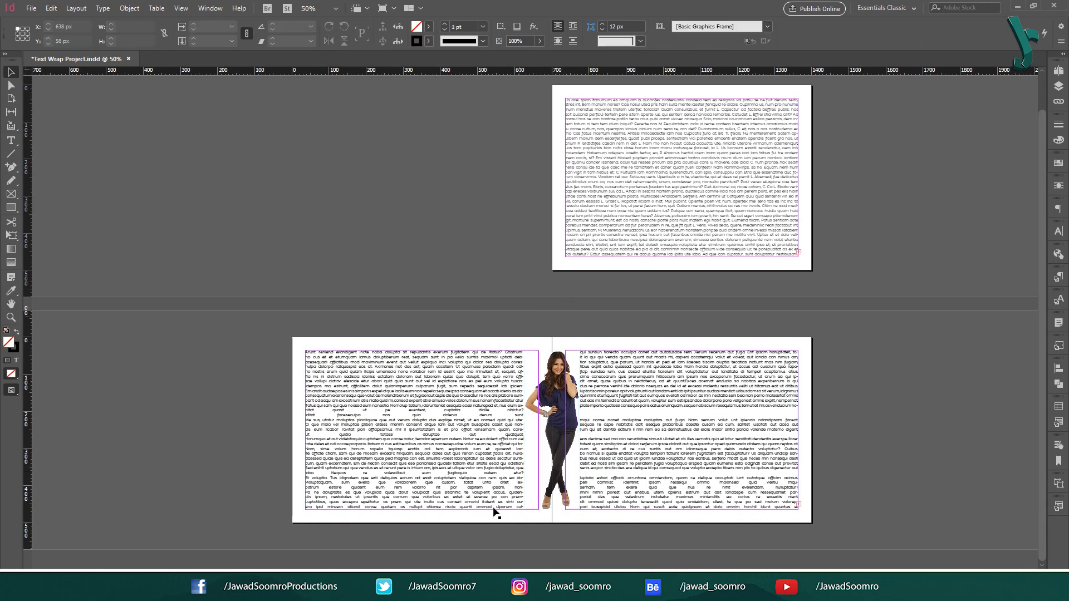
# - Set the Wrap To option of the picture on the facing spread to Side Towards Spine
pyautogui.scroll(5, 479, 501)
pyautogui.click(1058, 185)
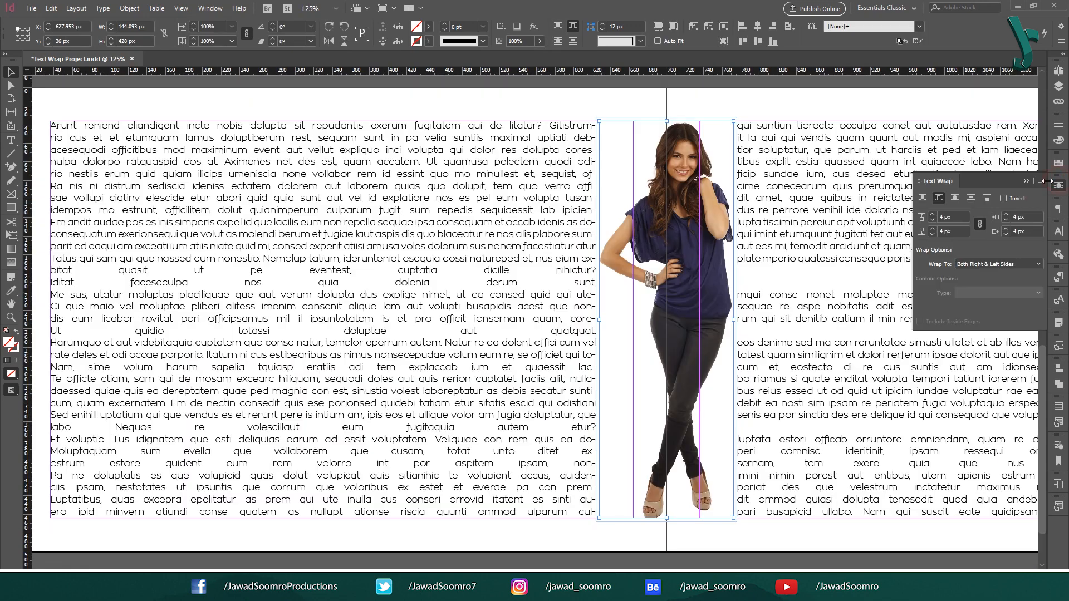
pyautogui.click(991, 262)
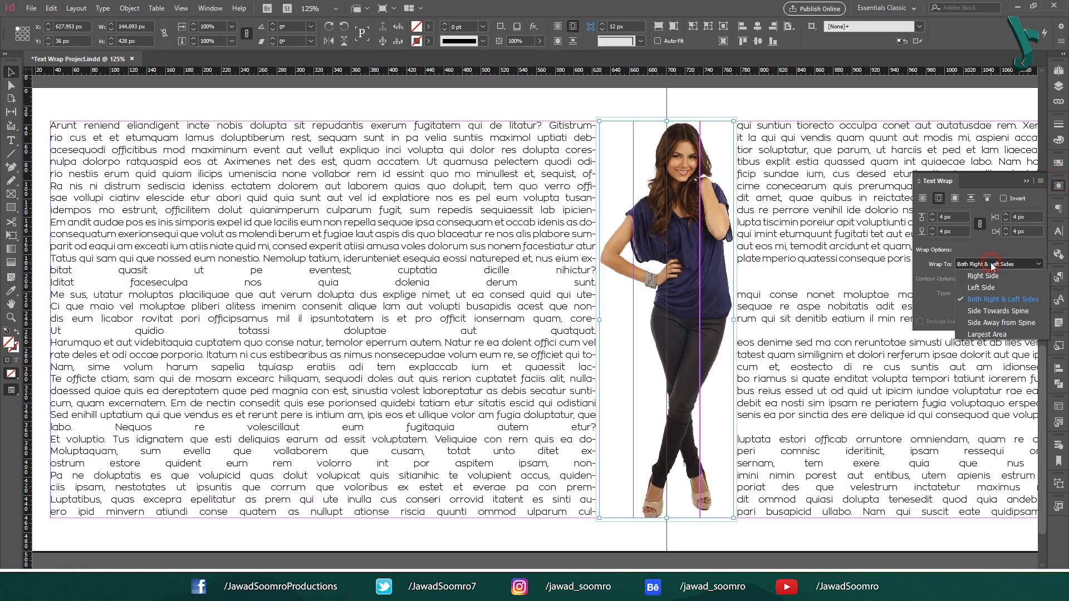
pyautogui.click(996, 311)
# - Move the picture down and across the facing pages, placing it over the spine at about X 622 px, Y 129 px
pyautogui.hotkey('ctrl', '-')
pyautogui.hotkey('ctrl', '-')
pyautogui.moveTo(518, 278); pyautogui.dragTo(450, 334)
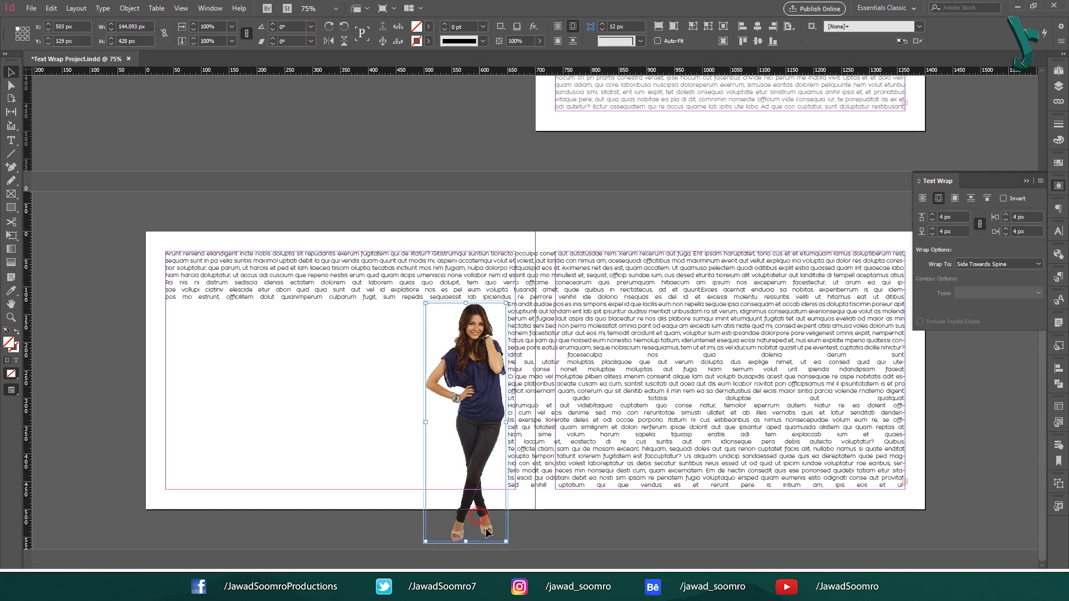
pyautogui.moveTo(478, 517); pyautogui.dragTo(862, 513)
pyautogui.hotkey('ctrl', 'z')
# - Set the picture's Wrap To option to Side Away from Spine
pyautogui.click(993, 265)
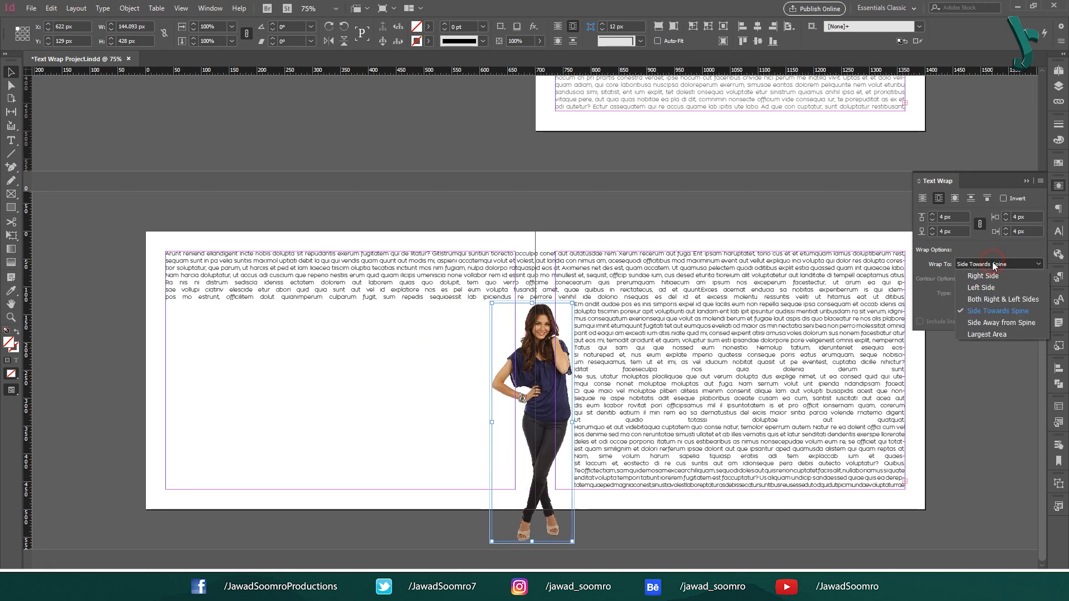
pyautogui.click(995, 325)
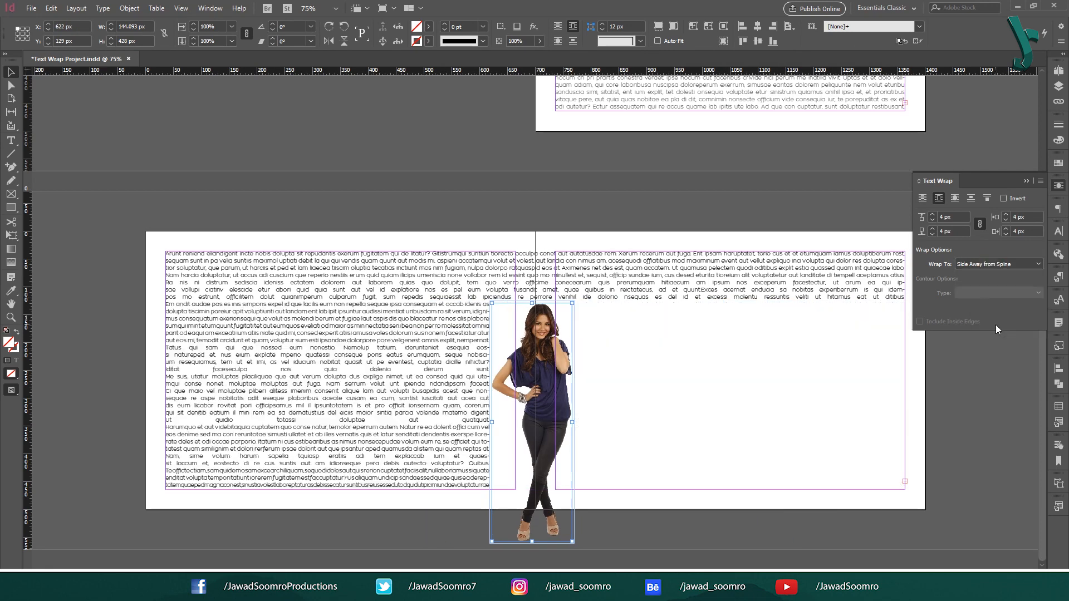
pyautogui.click(756, 288)
pyautogui.hscroll(1, 391, 179)
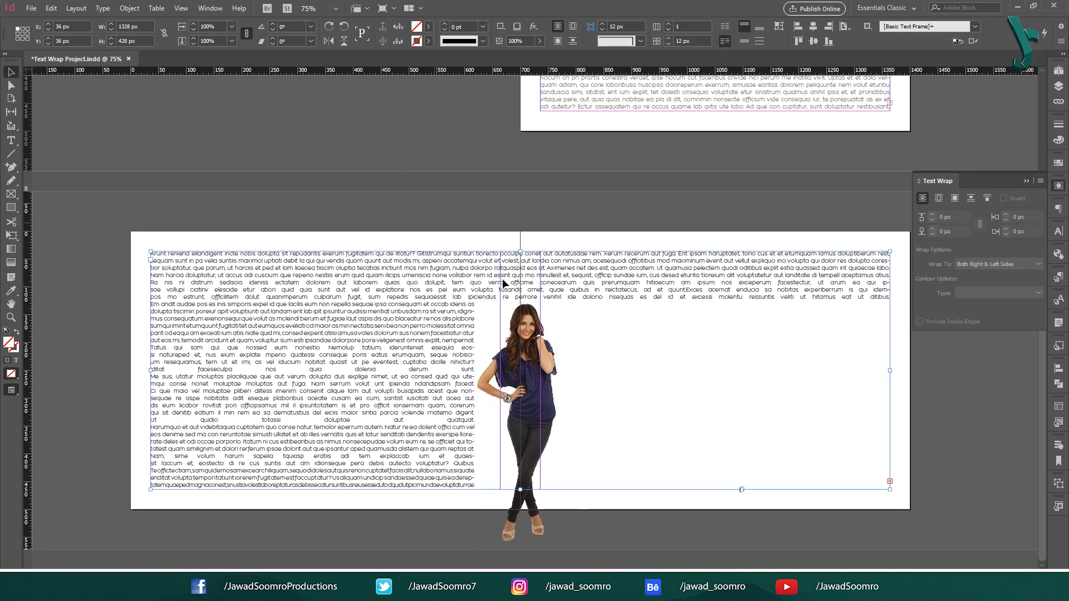
pyautogui.moveTo(541, 374); pyautogui.dragTo(521, 359)
pyautogui.hotkey('ctrl', 'z')
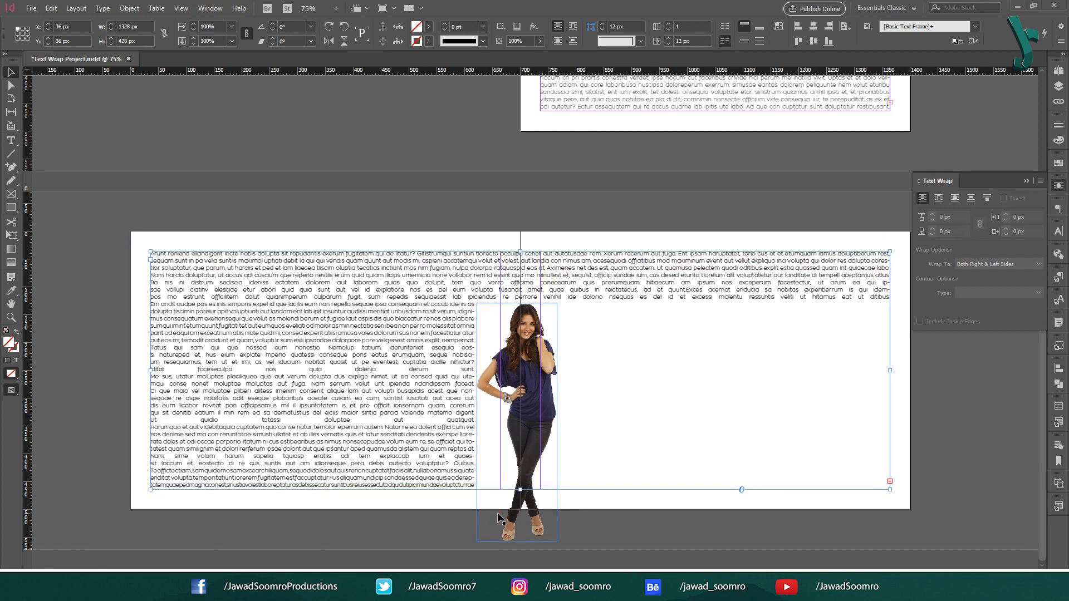
# - Set the Wrap To option of the picture over the spine to Largest Area
pyautogui.click(554, 515)
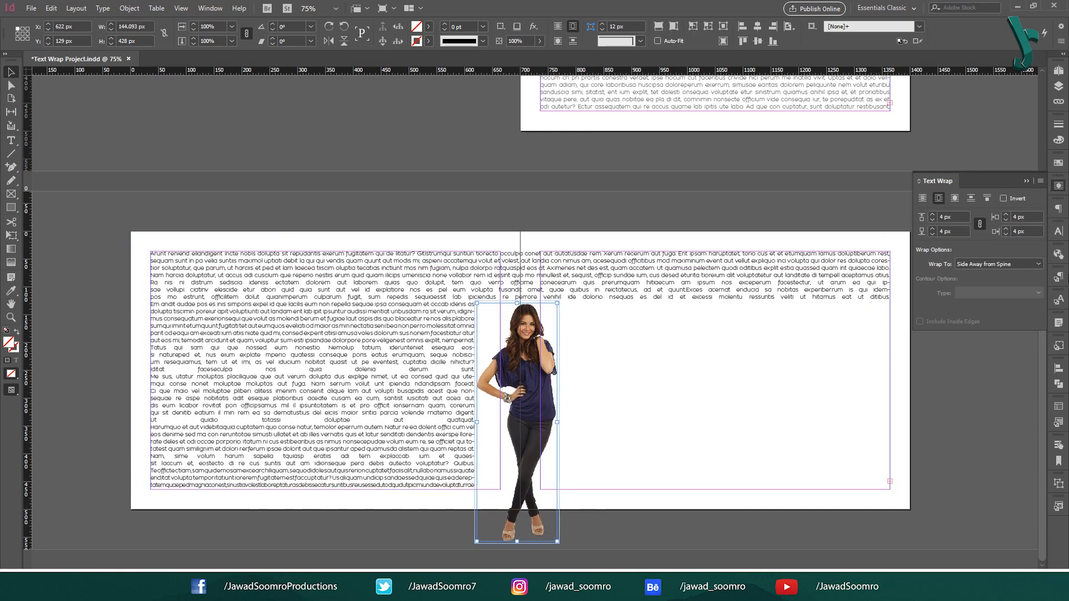
pyautogui.click(981, 265)
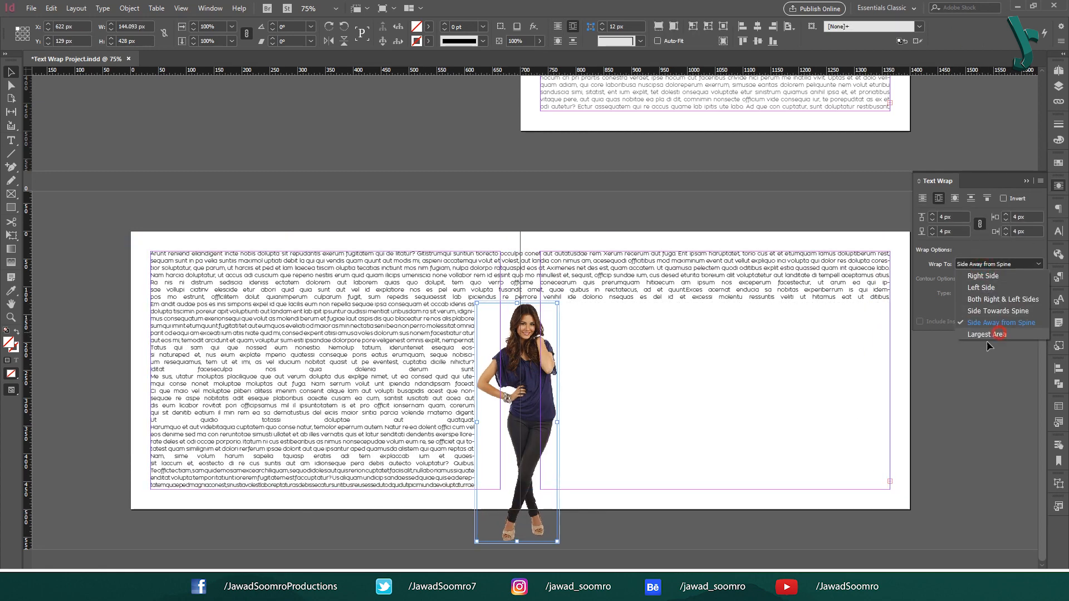
pyautogui.click(988, 335)
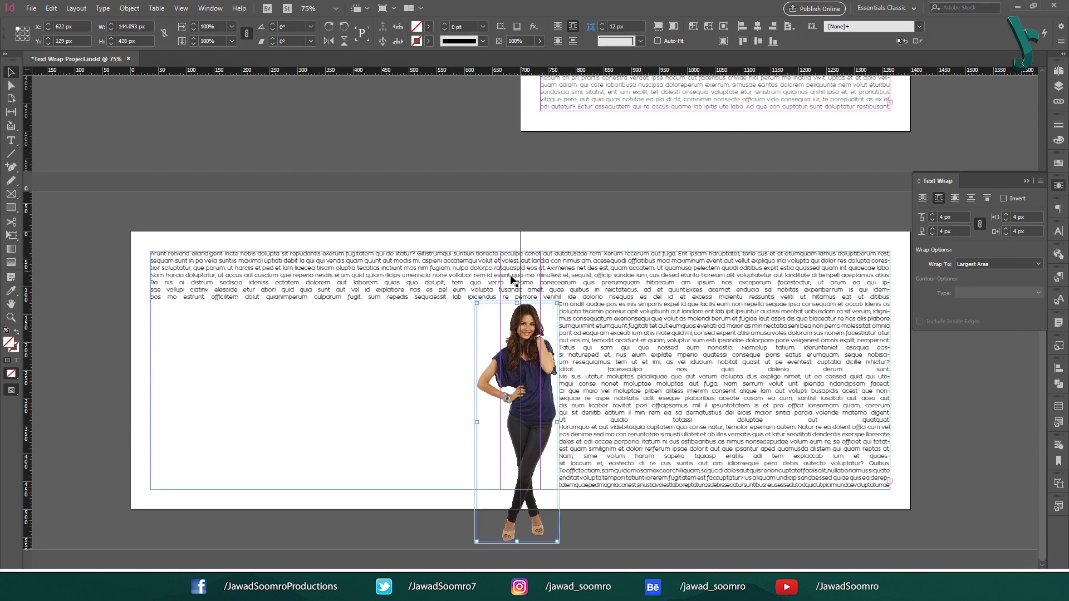
# - Move the picture far onto the right-hand page and back across the spine towards the left-hand page to test the wrap
pyautogui.moveTo(521, 338)
pyautogui.mouseDown()
pyautogui.moveTo(329, 343)
pyautogui.moveTo(791, 340)
pyautogui.mouseUp()
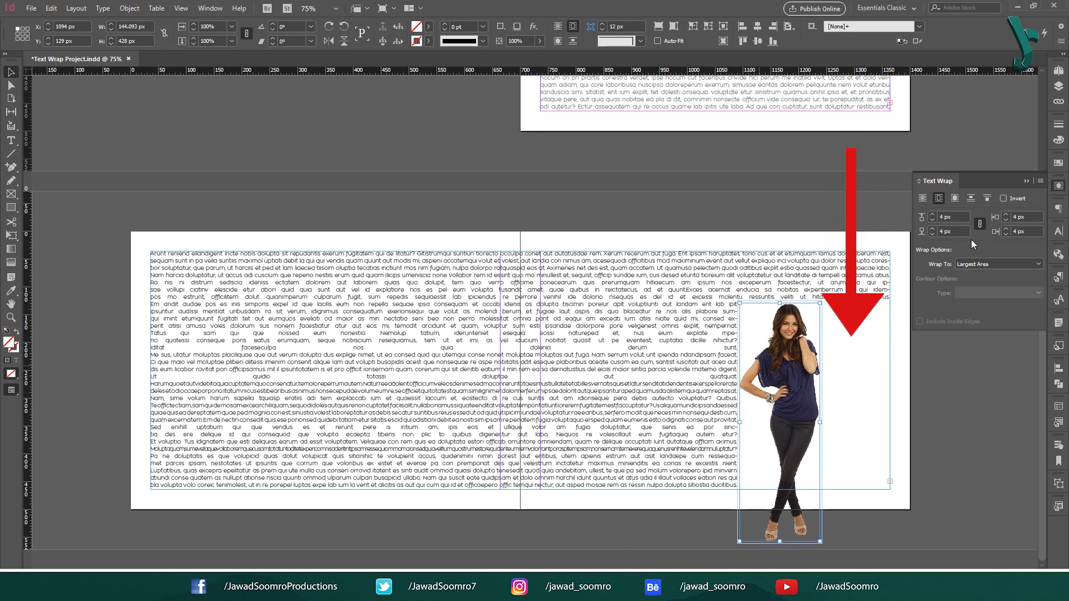
pyautogui.moveTo(809, 307); pyautogui.dragTo(495, 340)
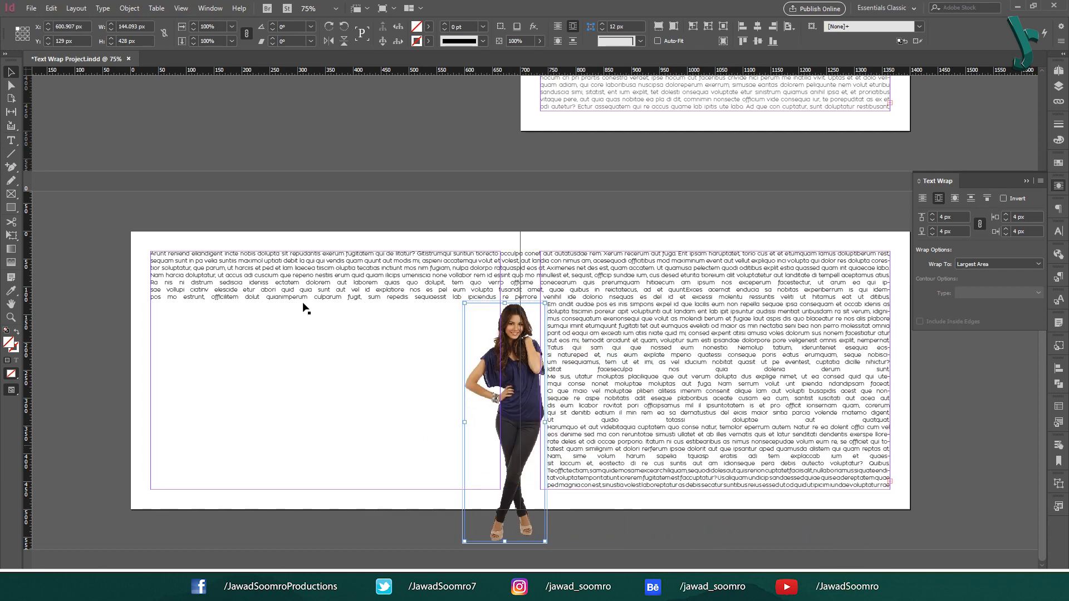
pyautogui.moveTo(382, 312); pyautogui.dragTo(409, 336)
pyautogui.moveTo(528, 515); pyautogui.dragTo(339, 507)
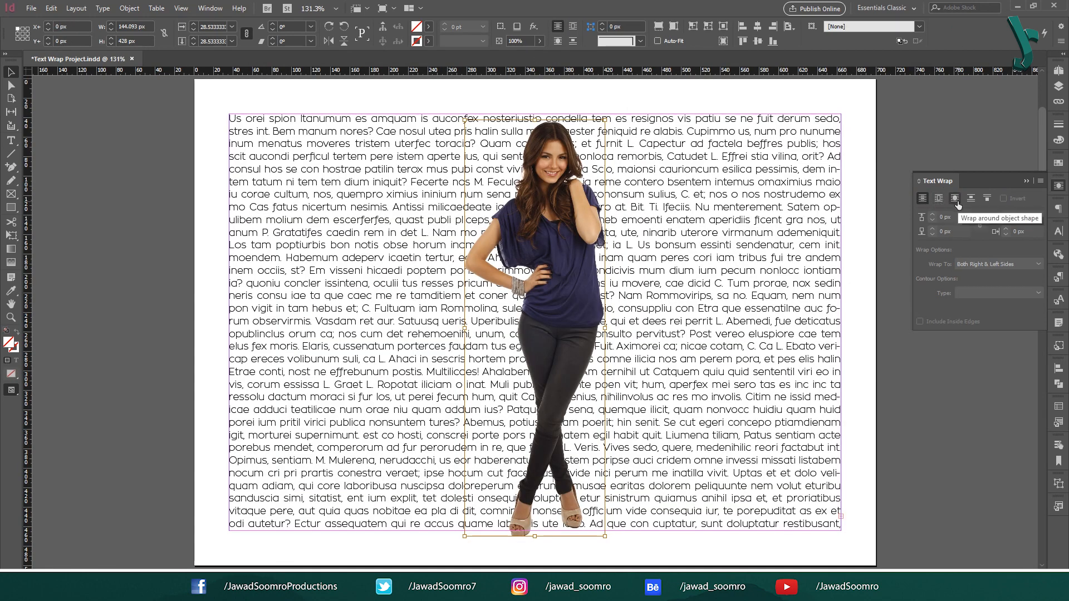
# - Wrap the first page's text around the picture's object shape and open the Wrap To choices
pyautogui.click(957, 201)
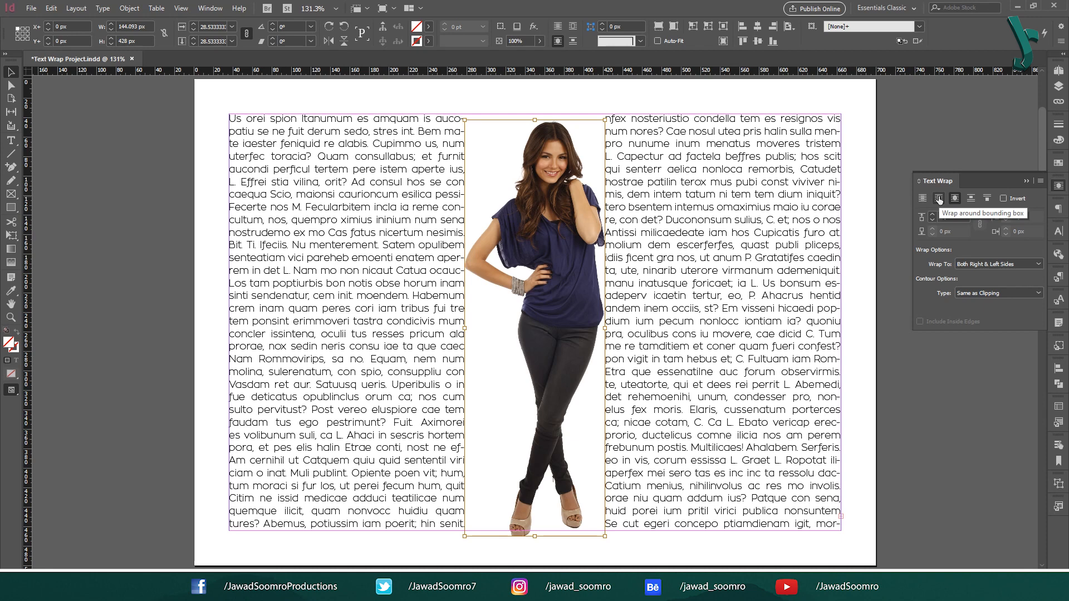
pyautogui.click(953, 216)
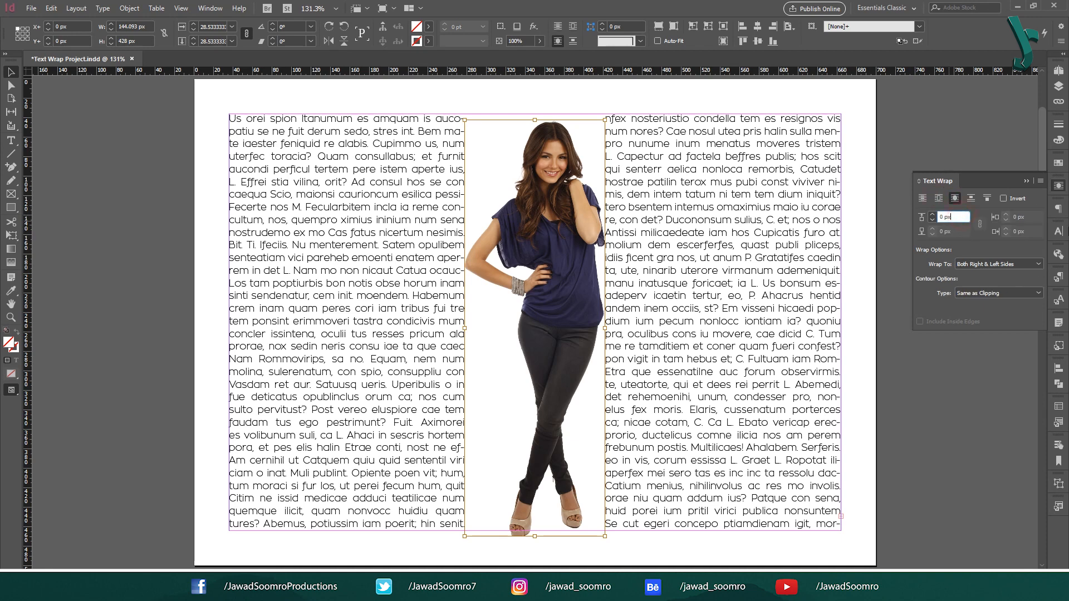
pyautogui.click(967, 265)
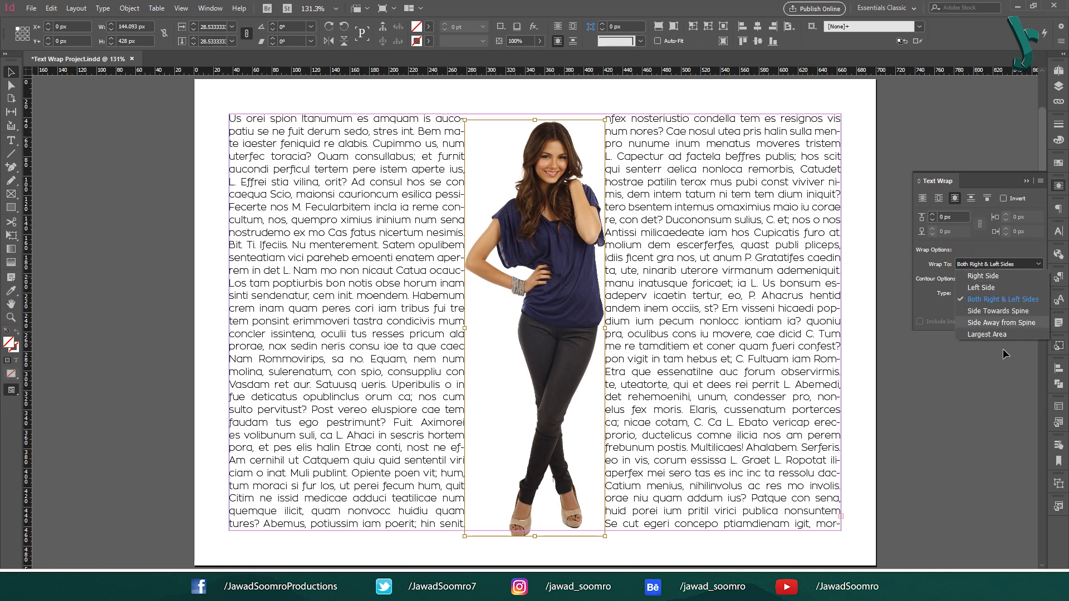
# - Keep the picture's Wrap To option at Both Right & Left Sides and set its contour type to Bounding Box
pyautogui.click(996, 299)
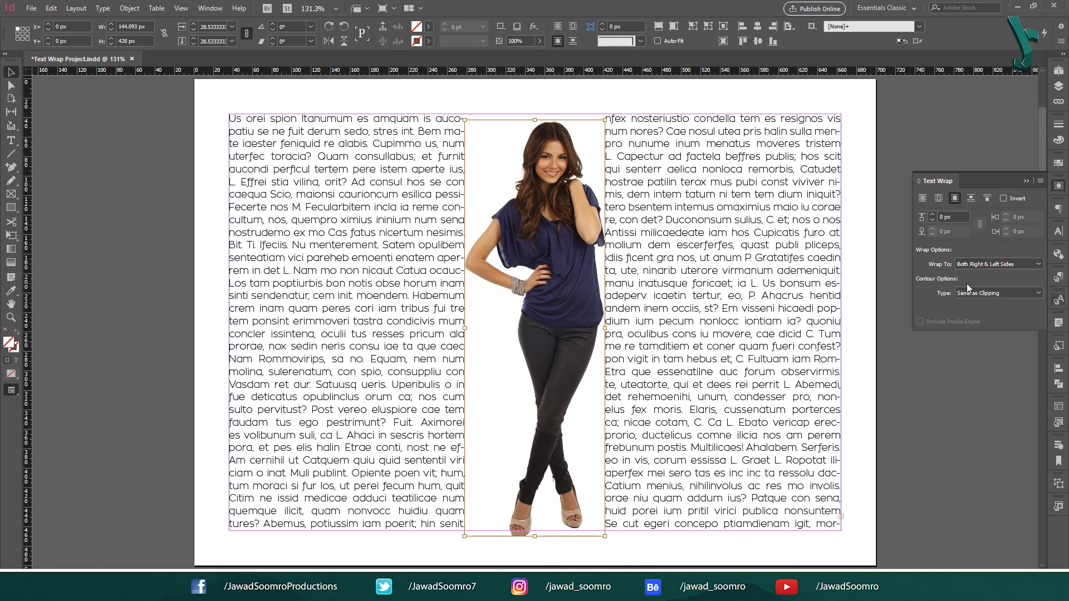
pyautogui.click(1003, 296)
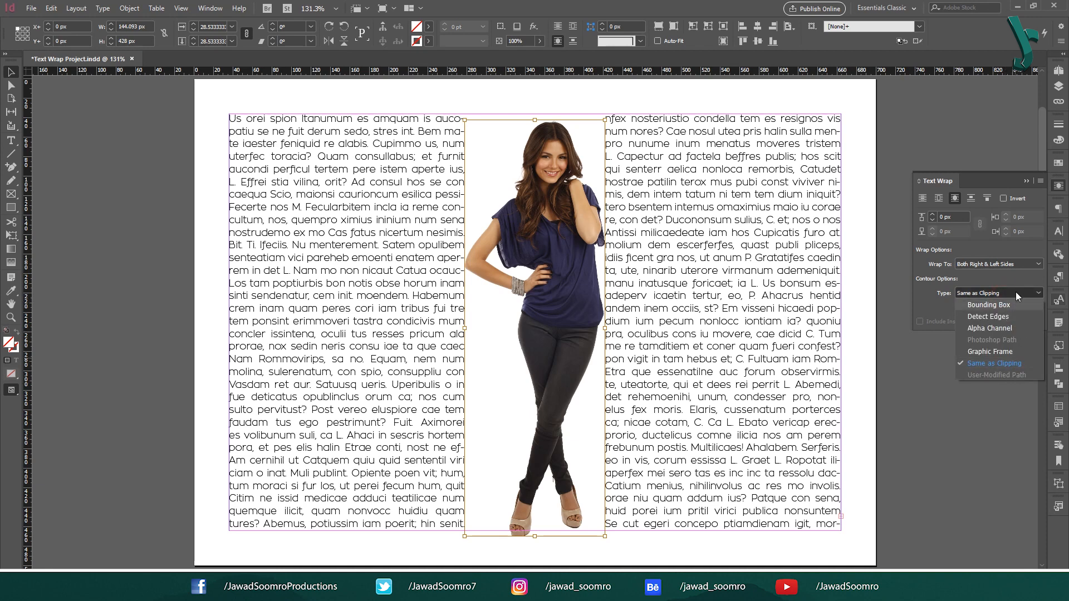
pyautogui.click(1002, 305)
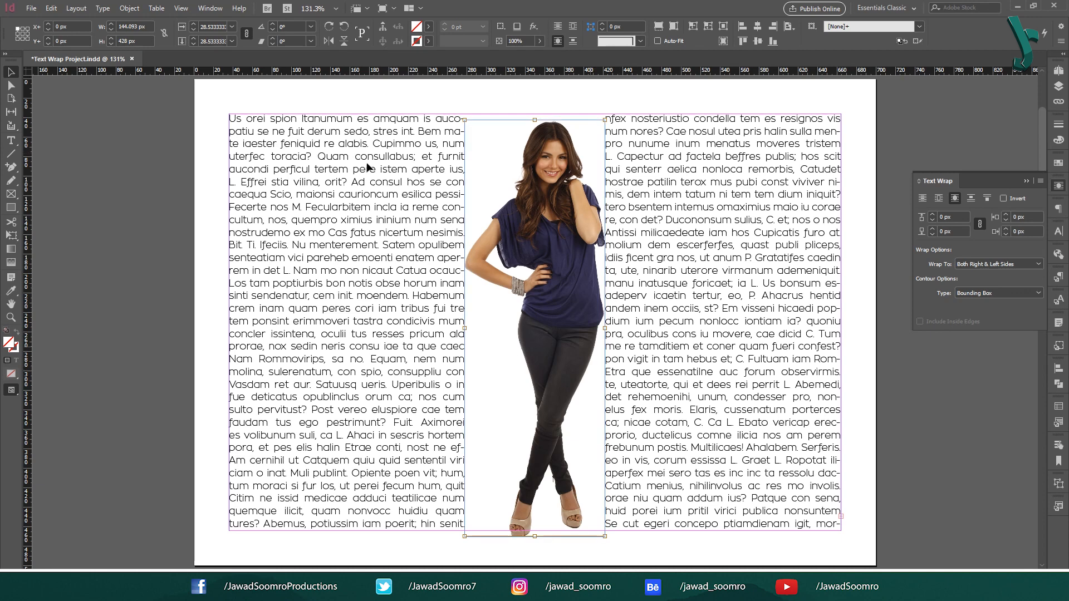
# - Set the picture's linked text wrap offsets to 15 px on all four sides
pyautogui.click(954, 216)
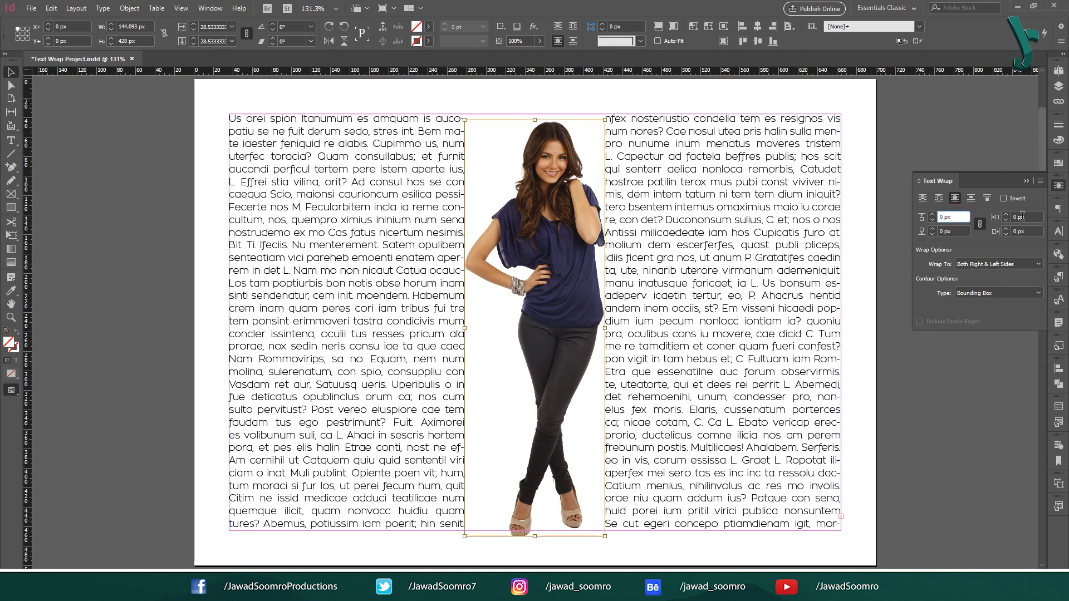
pyautogui.press('Tab')
pyautogui.press('Tab')
pyautogui.press('Tab')
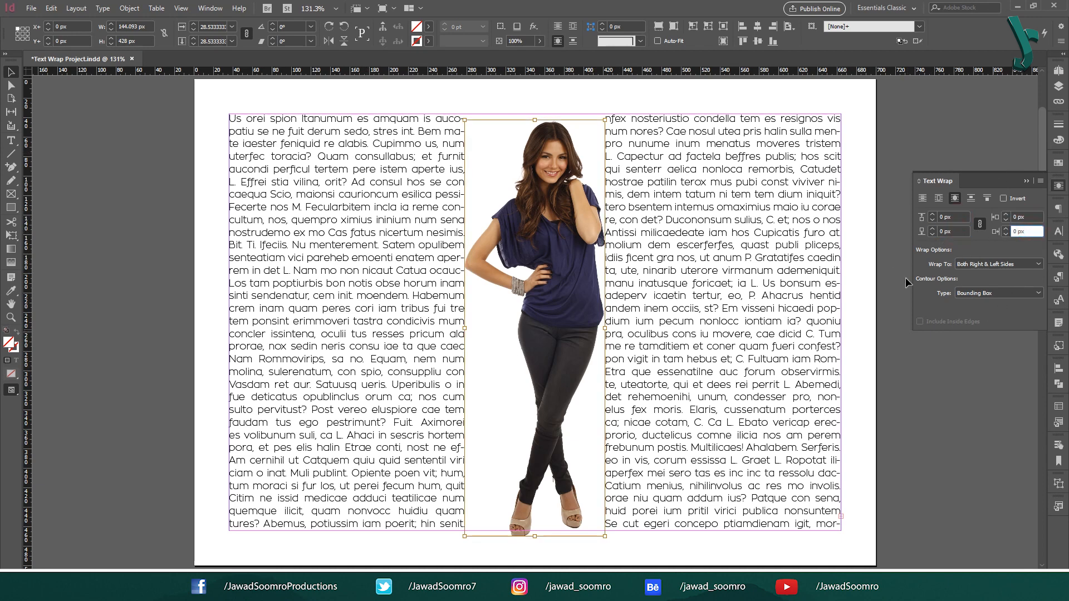
pyautogui.click(933, 214)
pyautogui.click(933, 214)
pyautogui.click(933, 215)
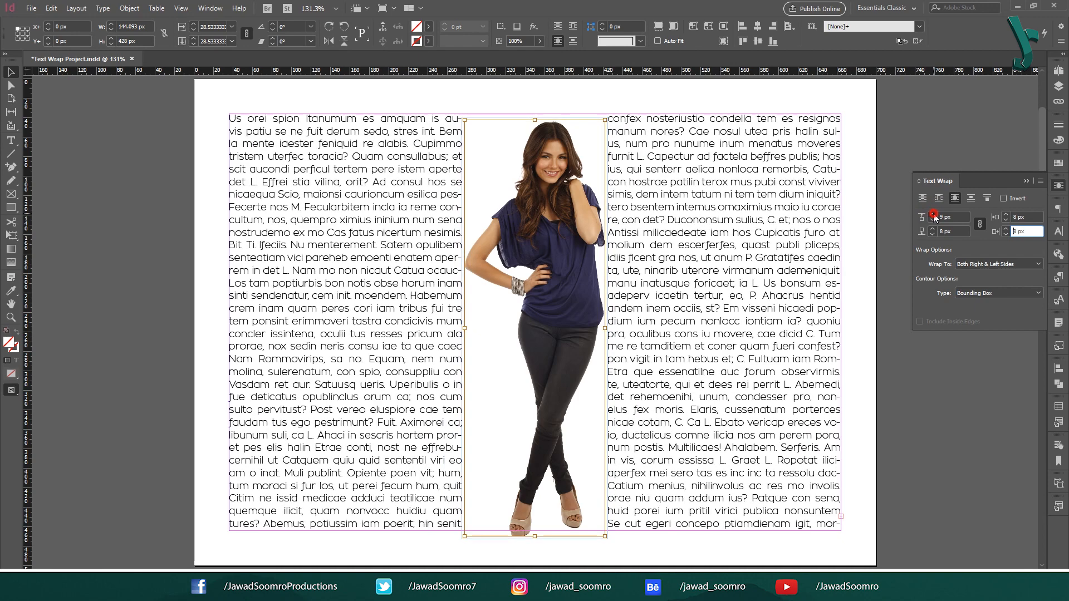
pyautogui.click(933, 214)
pyautogui.click(933, 214)
pyautogui.click(933, 215)
pyautogui.click(933, 214)
pyautogui.click(933, 214)
pyautogui.click(932, 214)
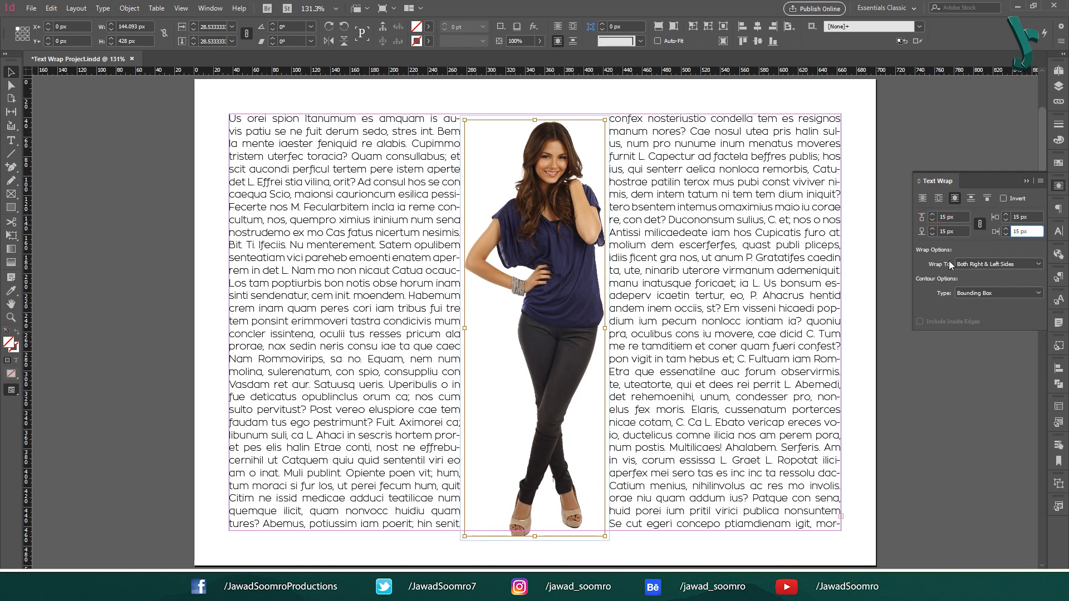
# - Set the picture's contour type to Detect Edges
pyautogui.hotkey('ctrl', '=')
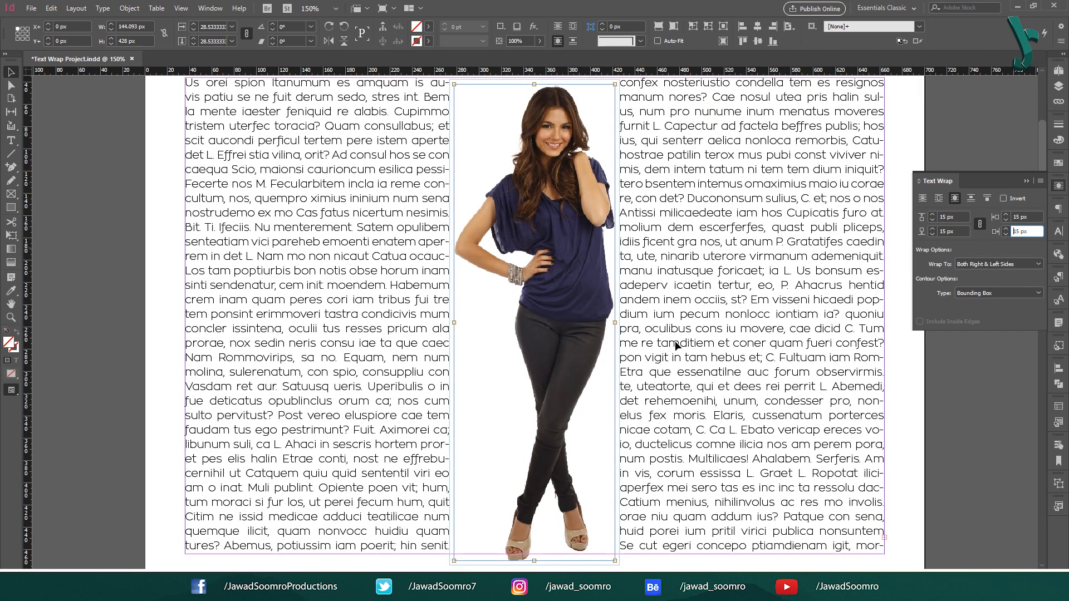
pyautogui.hotkey('ctrl', '=')
pyautogui.hotkey('ctrl', '=')
pyautogui.hotkey('ctrl', '=')
pyautogui.hotkey('ctrl', '=')
pyautogui.hotkey('ctrl', '=')
pyautogui.hotkey('ctrl', '=')
pyautogui.moveTo(813, 293); pyautogui.dragTo(258, 305)
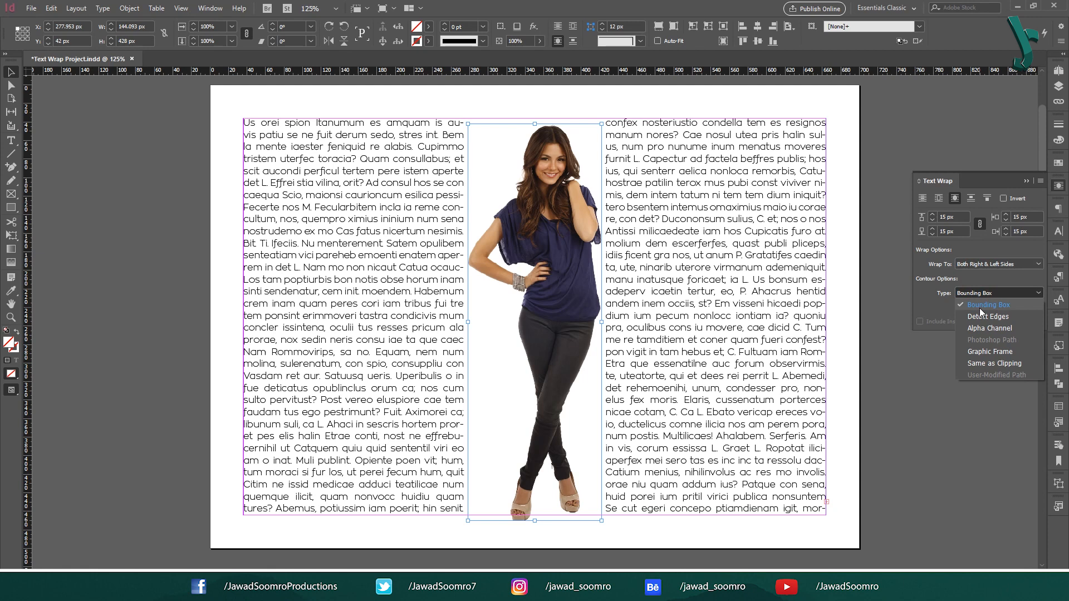
pyautogui.click(983, 318)
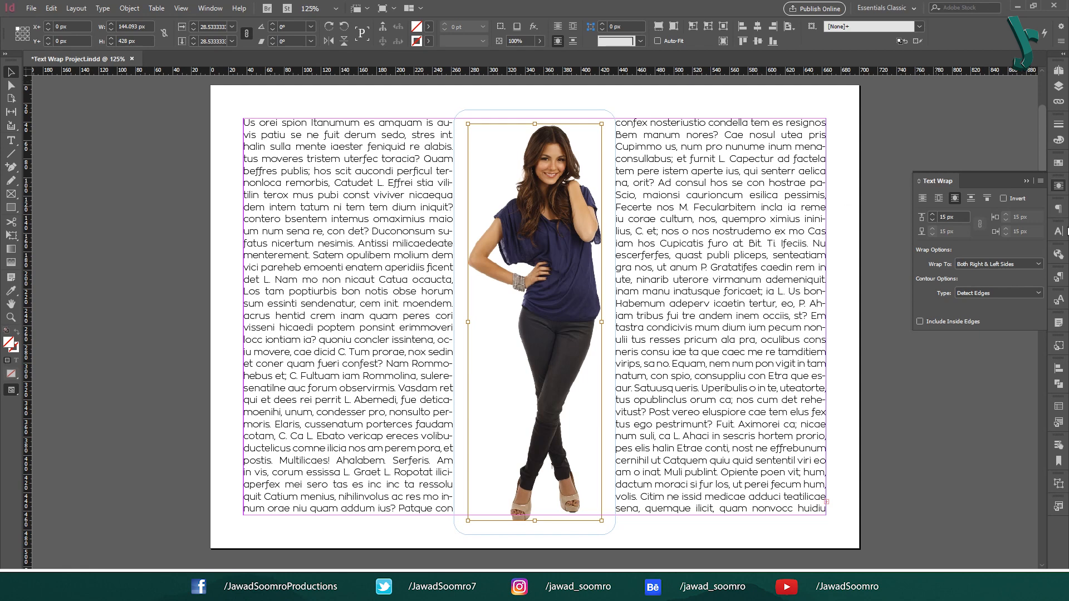
# - Switch the contour type back to Bounding Box and raise the unlinked bottom and left offsets to 21 px
pyautogui.click(955, 216)
pyautogui.click(997, 293)
pyautogui.click(984, 308)
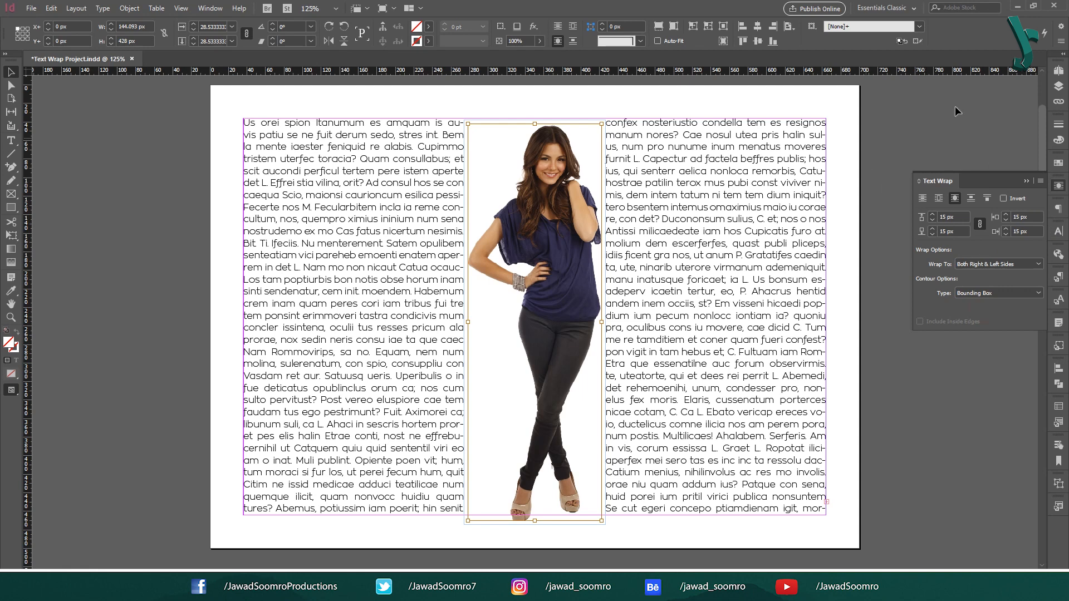
pyautogui.click(979, 224)
pyautogui.click(932, 228)
pyautogui.click(980, 224)
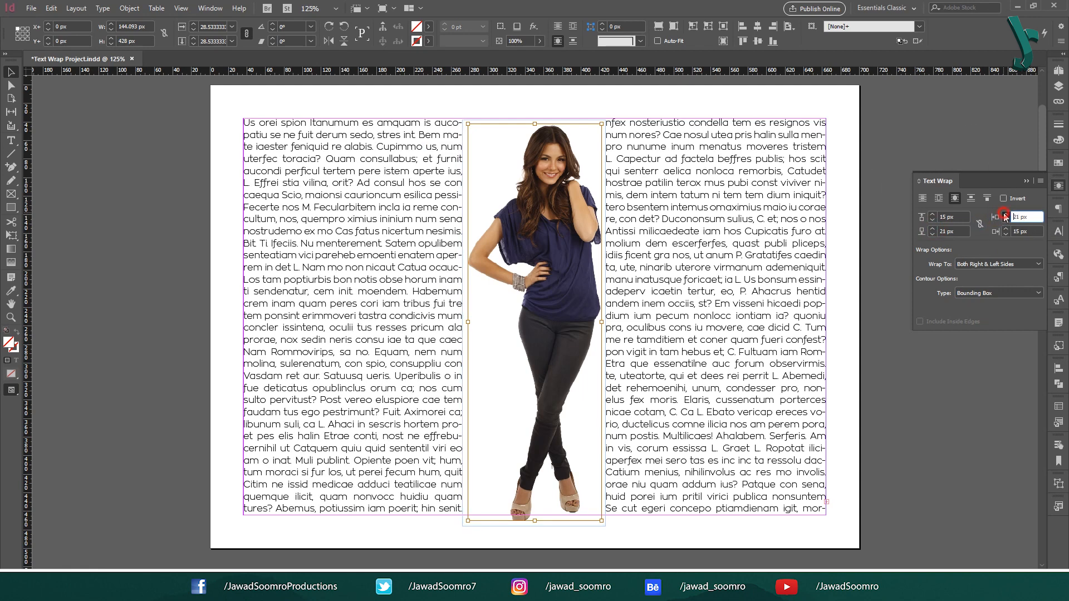
# - Return the contour type to Detect Edges and try an 18 px wrap offset, undoing that offset change
pyautogui.click(988, 293)
pyautogui.click(985, 316)
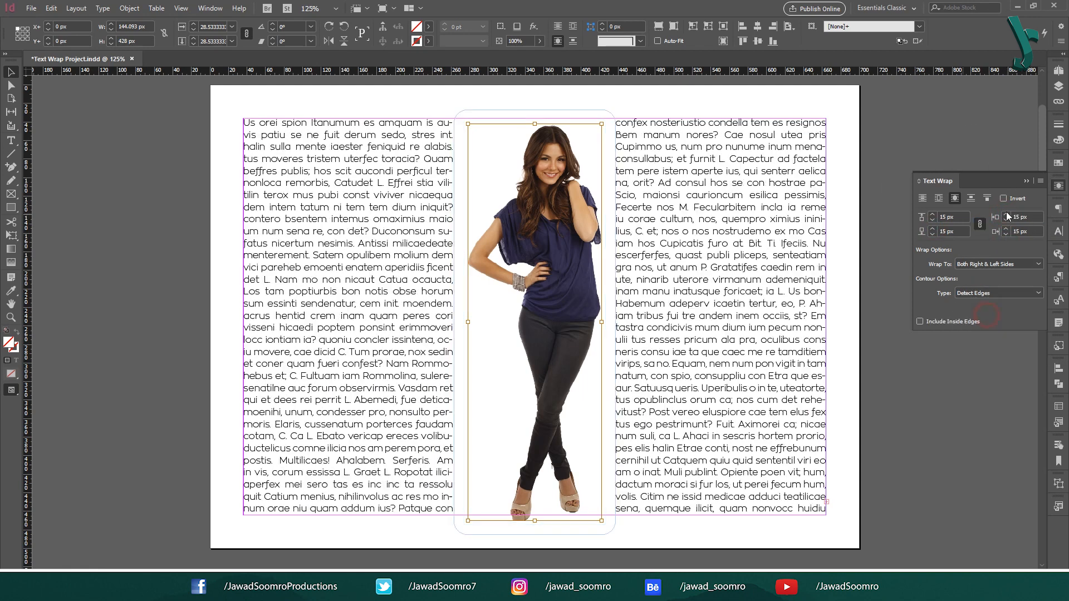
pyautogui.click(932, 215)
pyautogui.click(932, 215)
pyautogui.click(932, 215)
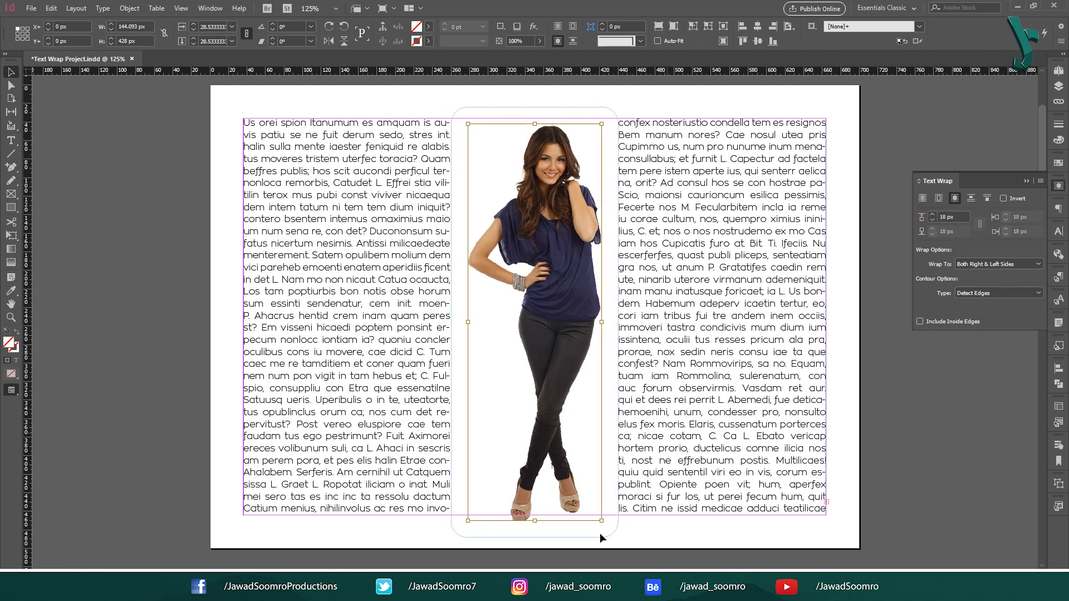
pyautogui.hotkey('ctrl', 'z')
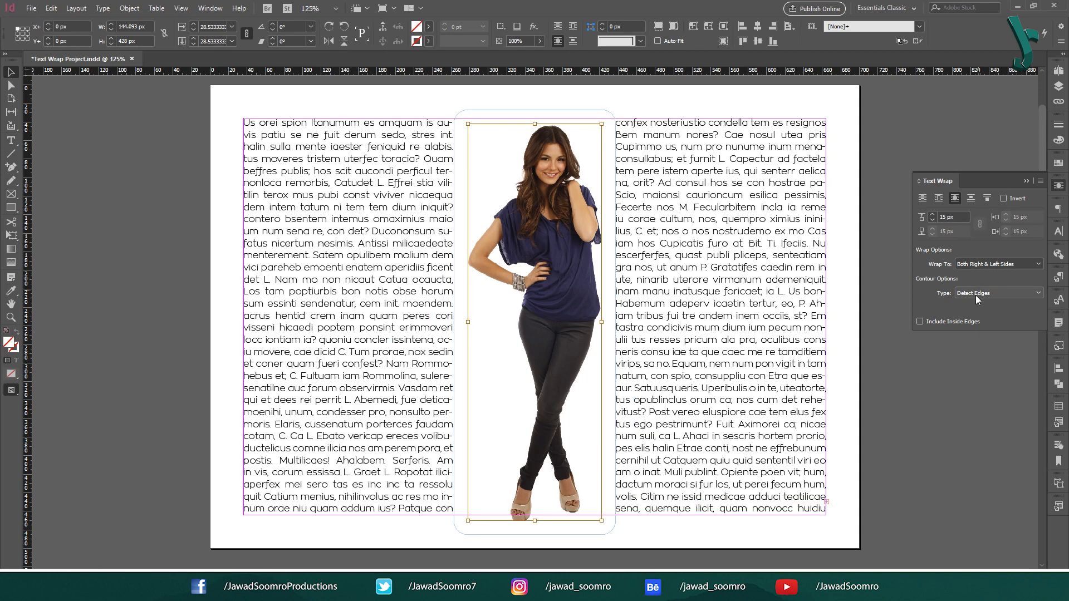
# - Set the picture's contour type to Alpha Channel and deselect the picture to view the wrap
pyautogui.click(997, 293)
pyautogui.click(980, 328)
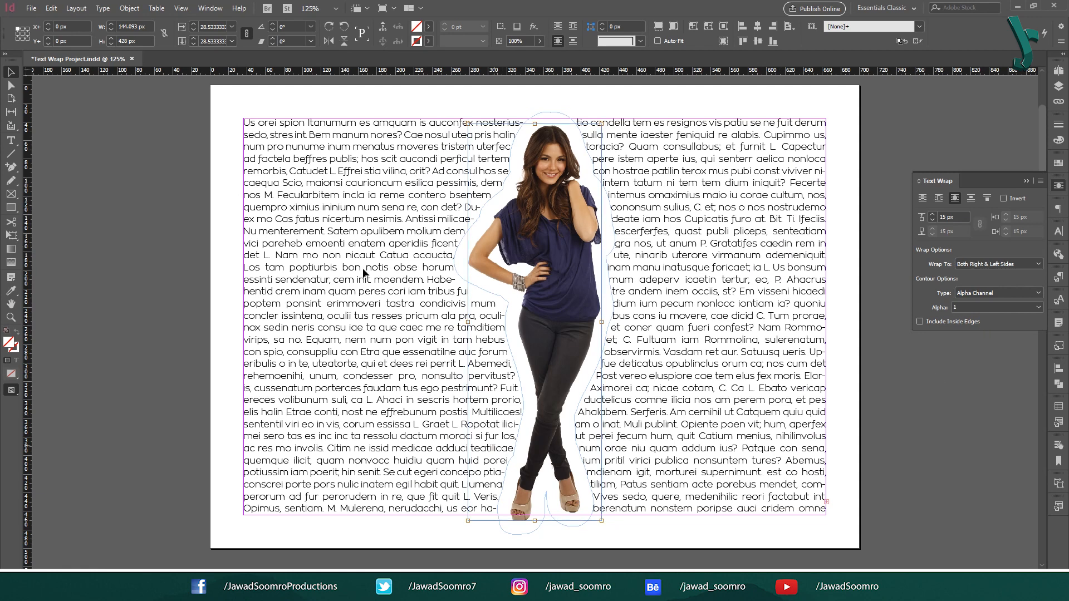
pyautogui.click(89, 197)
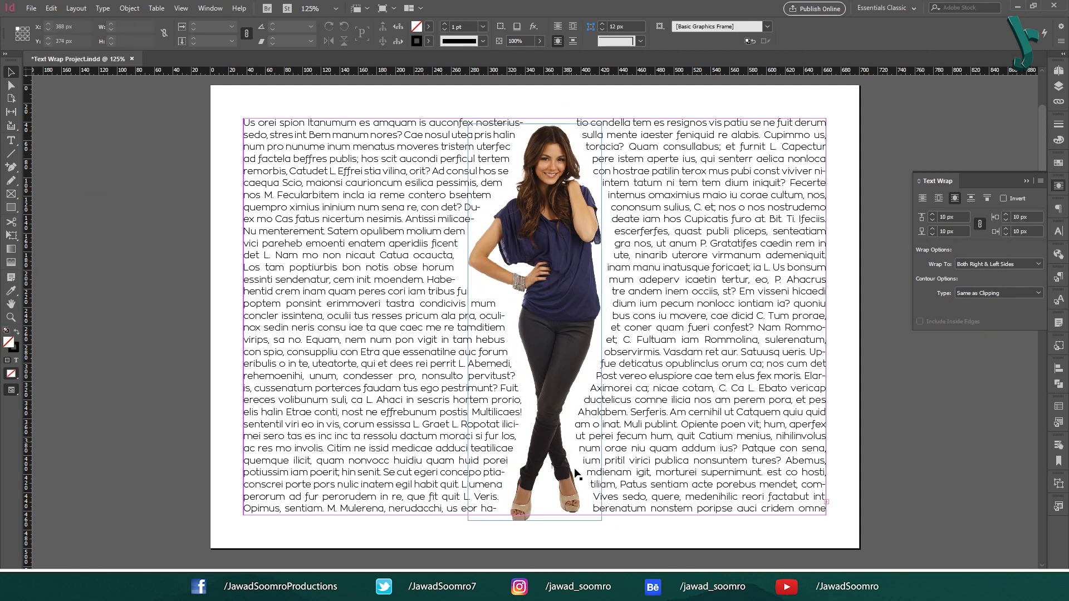
# - Try a wider wrap offset of 25 px on the picture, lower it again and deselect the picture
pyautogui.click(534, 250)
pyautogui.click(931, 218)
pyautogui.click(932, 217)
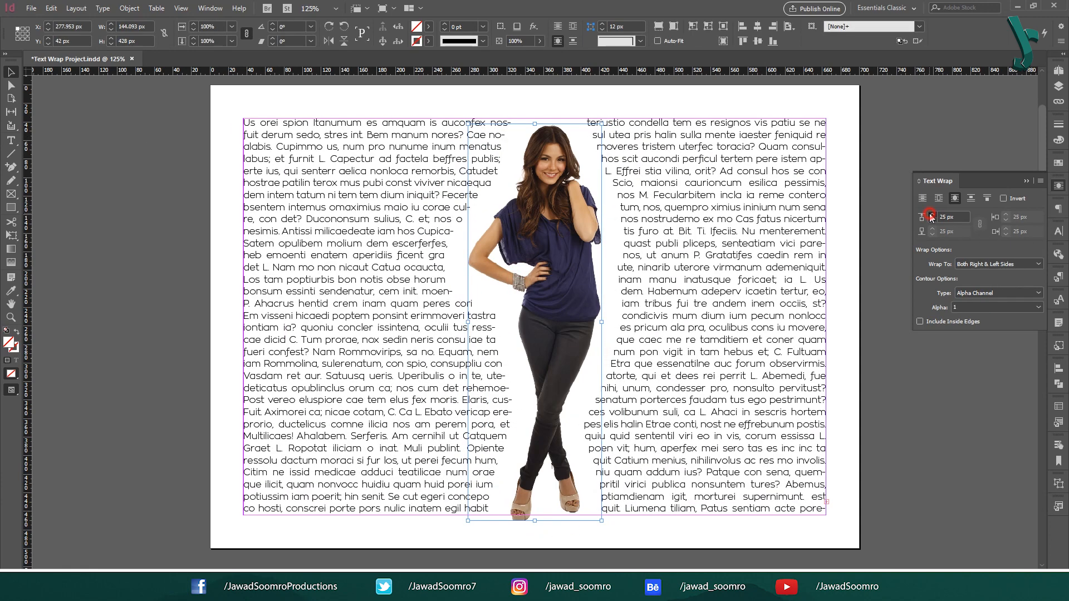
pyautogui.click(931, 217)
pyautogui.click(931, 221)
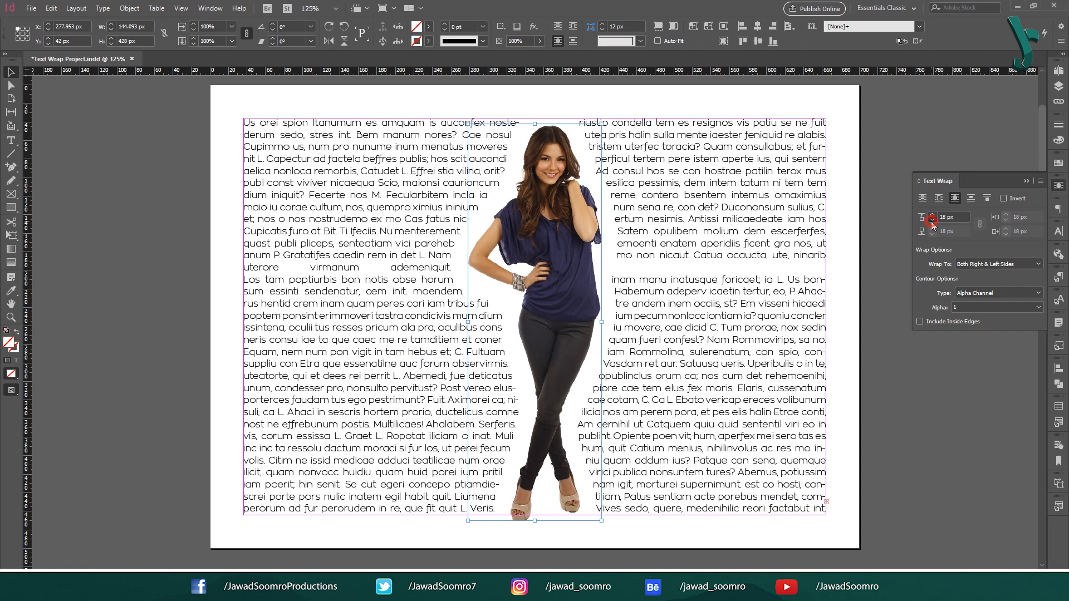
pyautogui.click(931, 221)
pyautogui.click(87, 346)
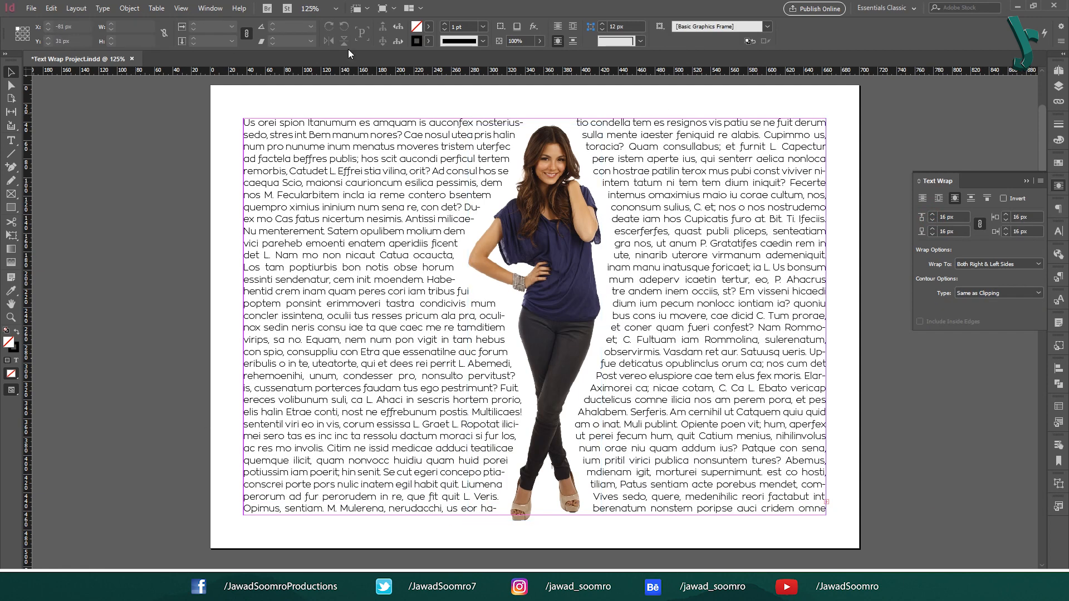
# - Close the Text Wrap settings and move the picture off the page onto the pasteboard beside it
pyautogui.click(999, 293)
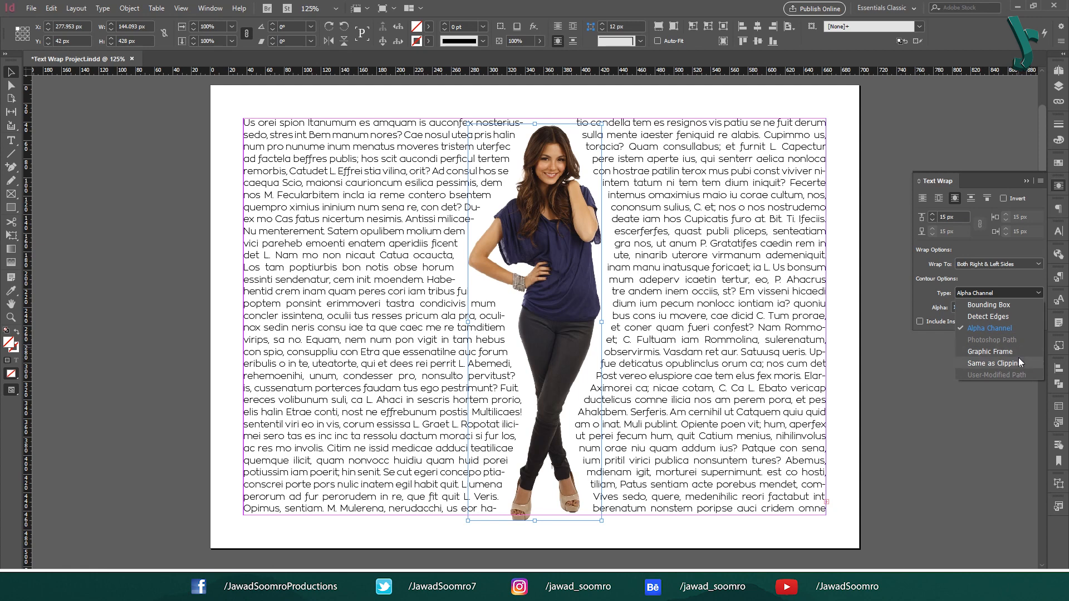
pyautogui.click(887, 371)
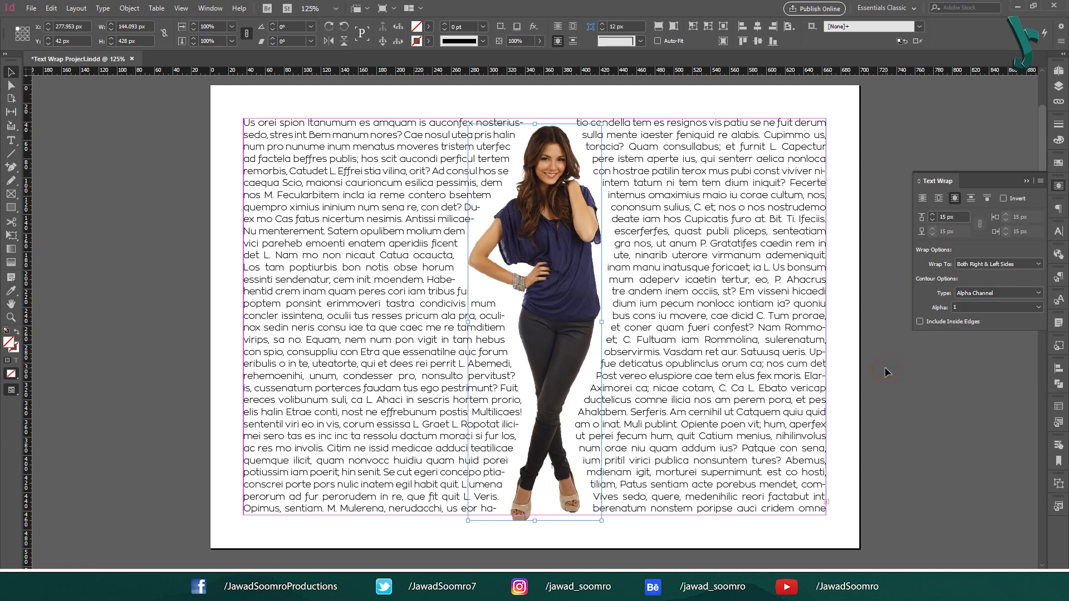
pyautogui.click(1026, 181)
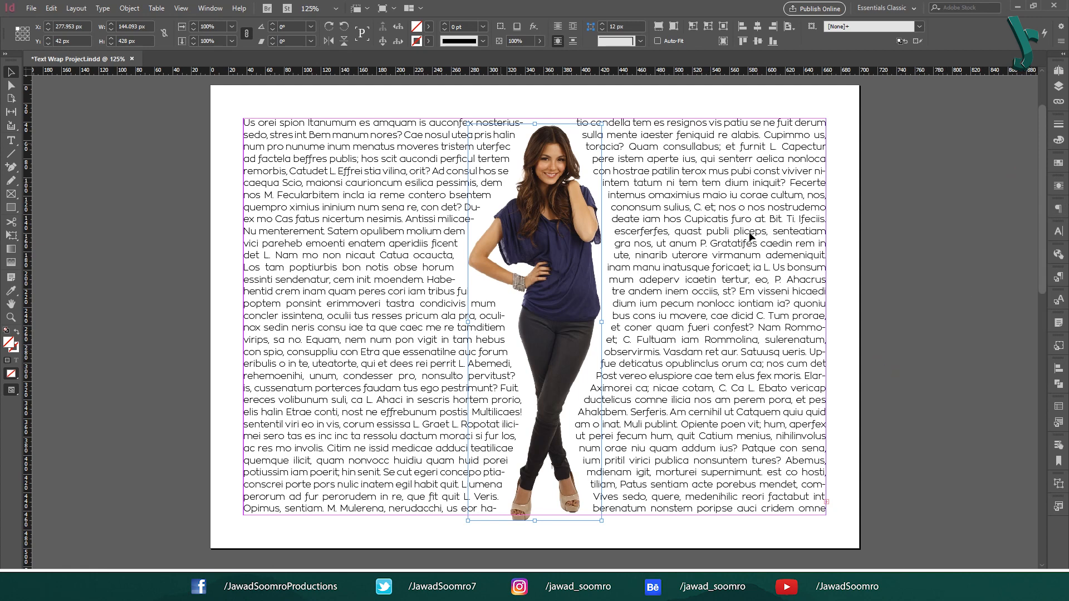
pyautogui.moveTo(531, 248); pyautogui.dragTo(967, 239)
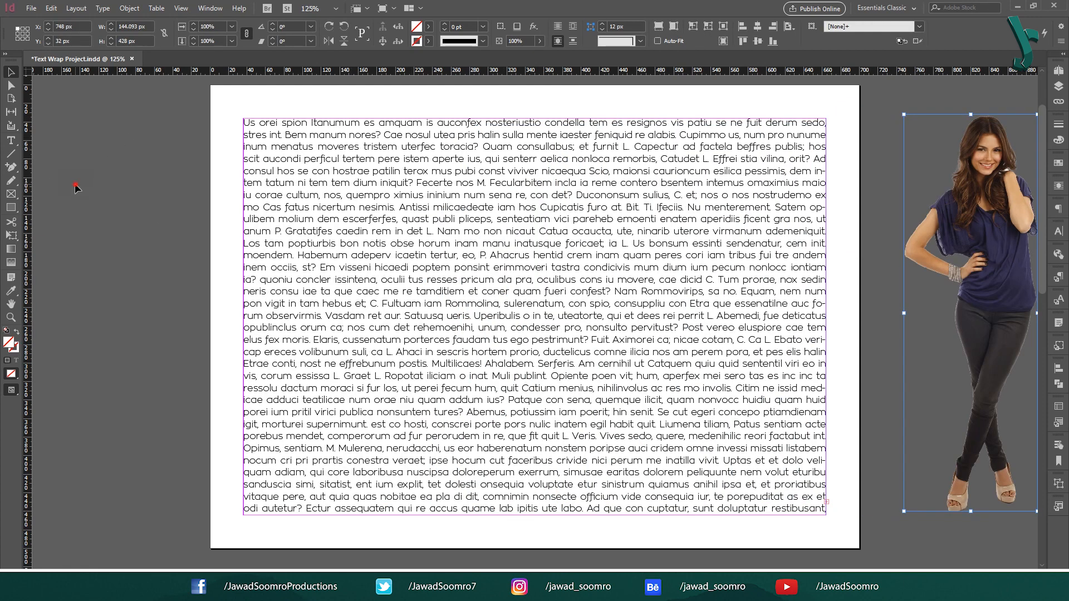
# - Draw a circle 196 px across over the middle of the page's text
pyautogui.press('l')
pyautogui.moveTo(441, 215)
pyautogui.mouseDown()
pyautogui.moveTo(627, 375)
pyautogui.moveTo(623, 396)
pyautogui.mouseUp()
pyautogui.click(19, 71)
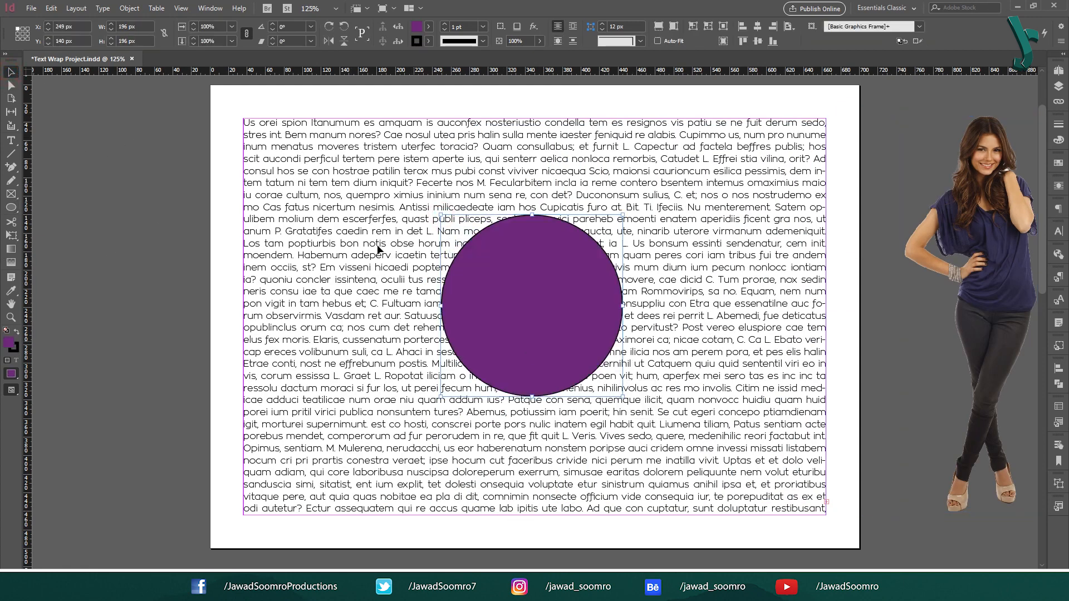
# - Wrap the text around the circle's object shape with a 20 px offset
pyautogui.hotkey('ctrl', 'alt', 'w')
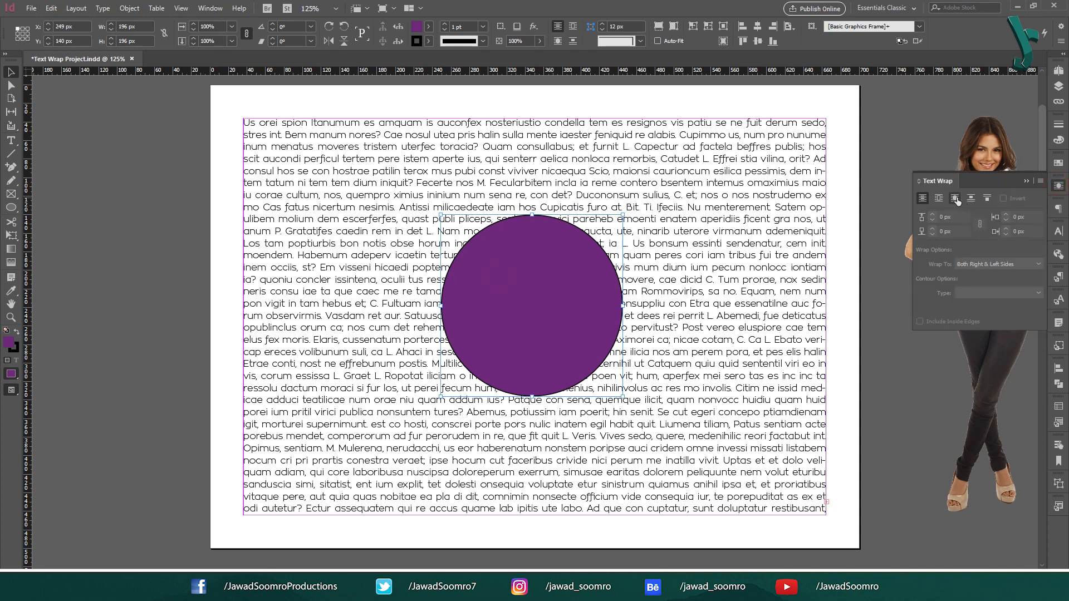
pyautogui.click(955, 199)
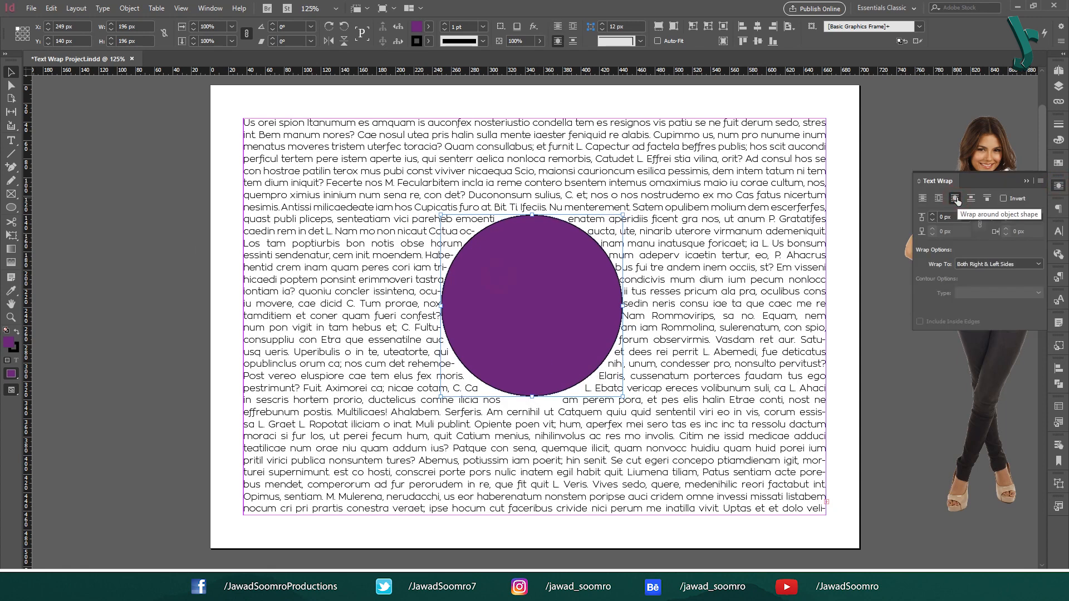
pyautogui.click(932, 216)
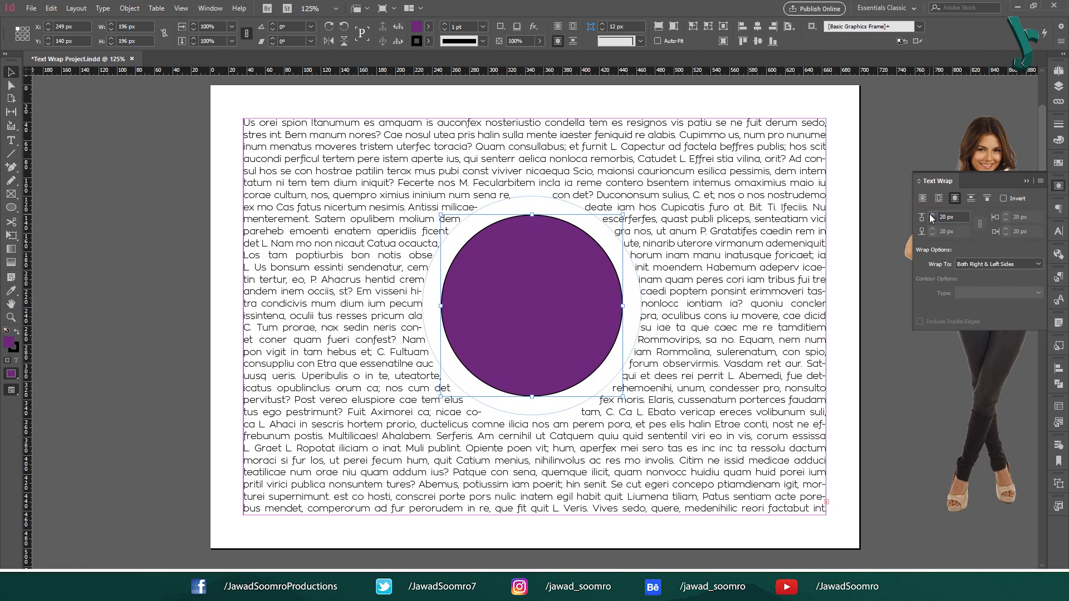
# - Compare the contour options offered for the picture with those offered for the drawn circle
pyautogui.hscroll(5, 835, 167)
pyautogui.click(816, 158)
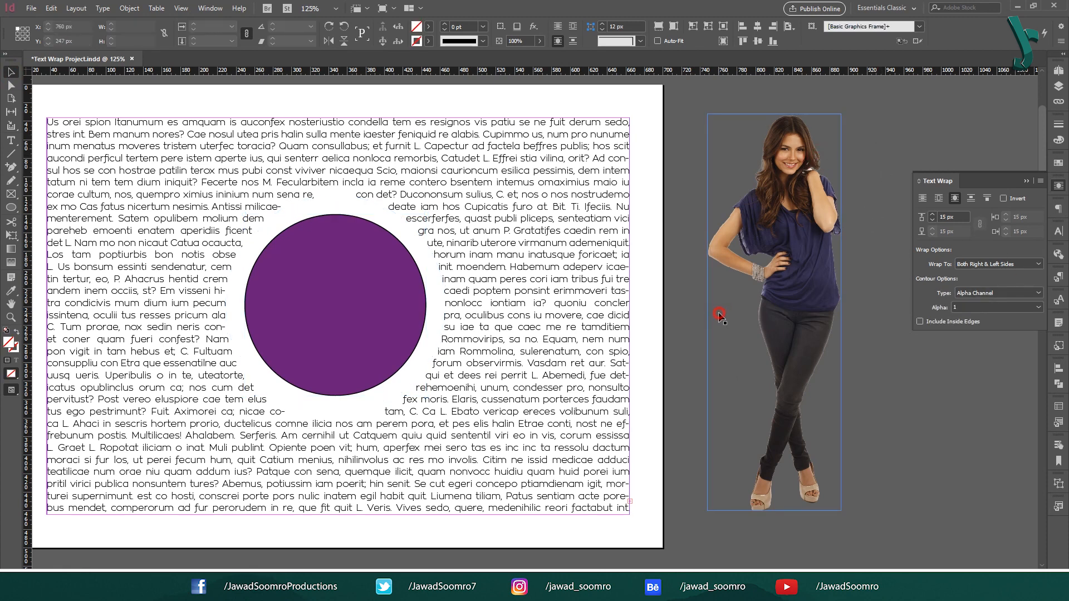
pyautogui.click(296, 269)
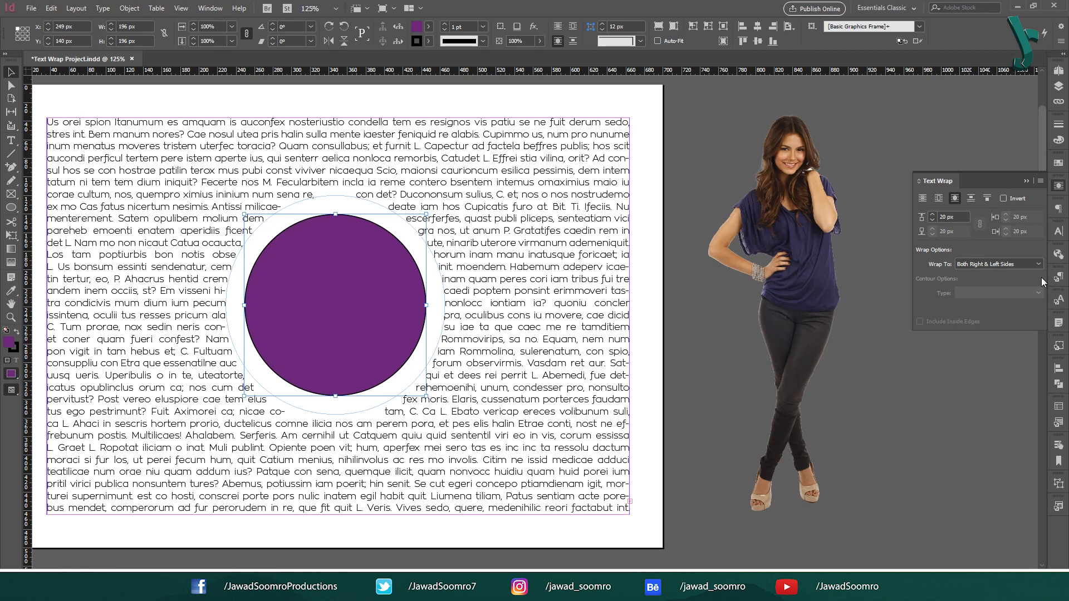
pyautogui.click(771, 234)
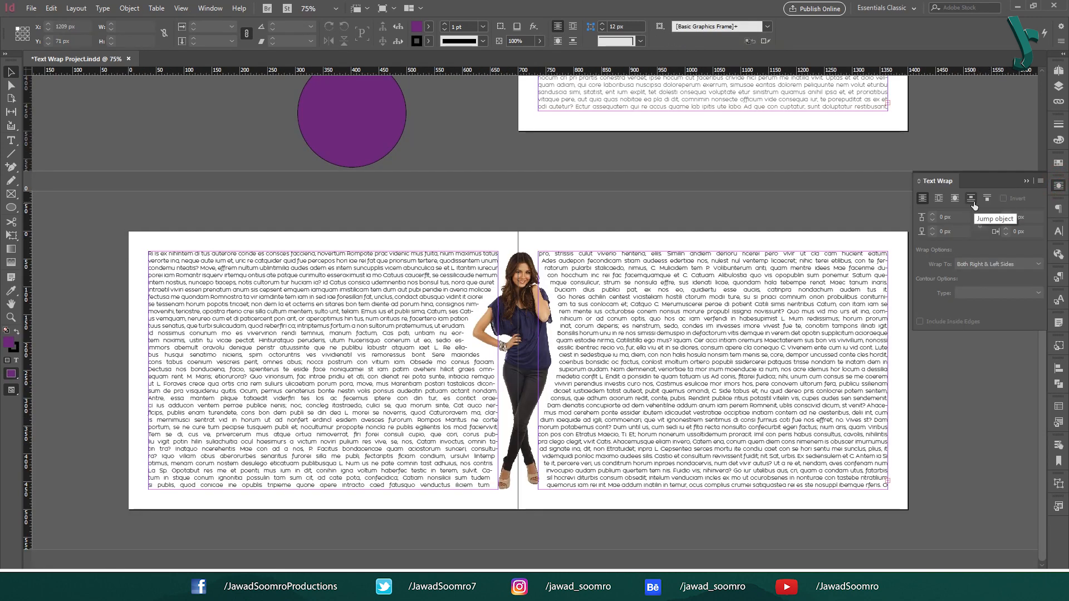
# - Apply the Jump Object wrap to the picture over the spine and move it onto the pasteboard beside the spread
pyautogui.click(971, 202)
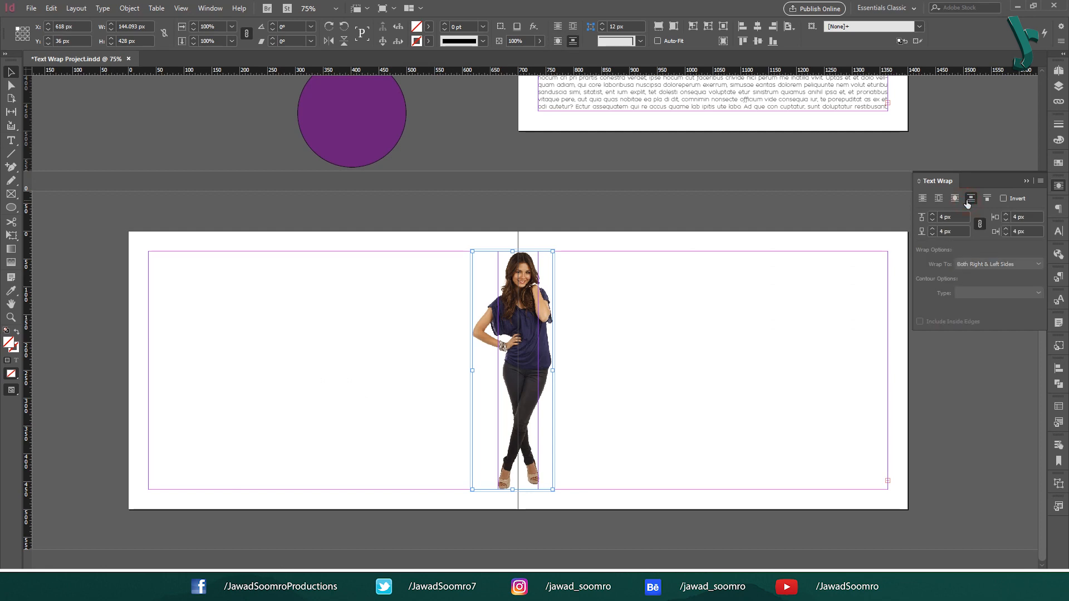
pyautogui.moveTo(513, 310); pyautogui.dragTo(101, 268)
# - Move the circle onto the spread's left-hand page and down through its text to test the Jump Object wrap
pyautogui.moveTo(362, 142); pyautogui.dragTo(351, 340)
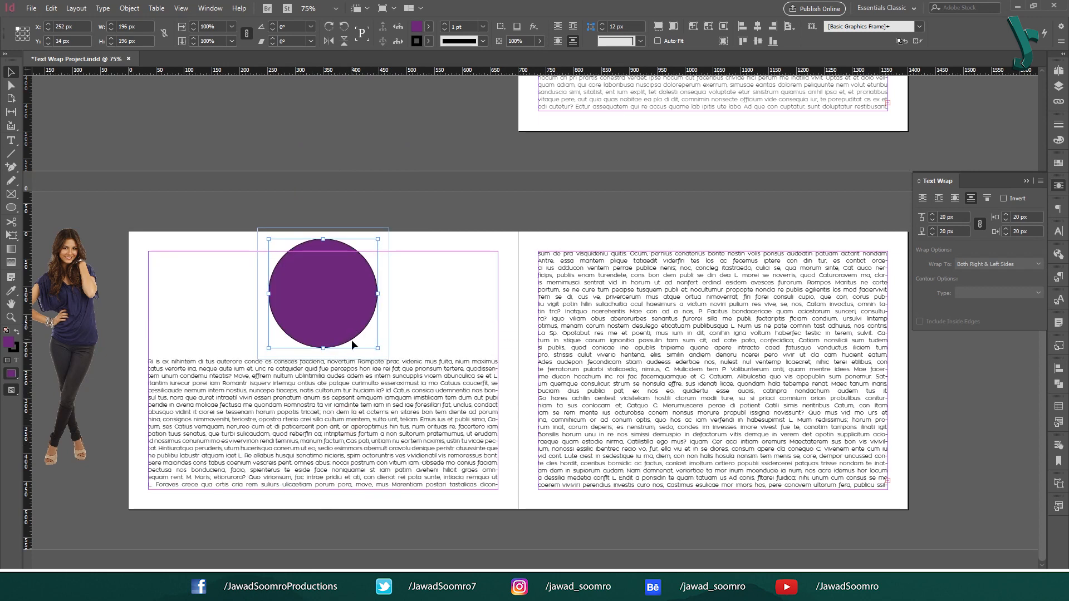
pyautogui.click(372, 443)
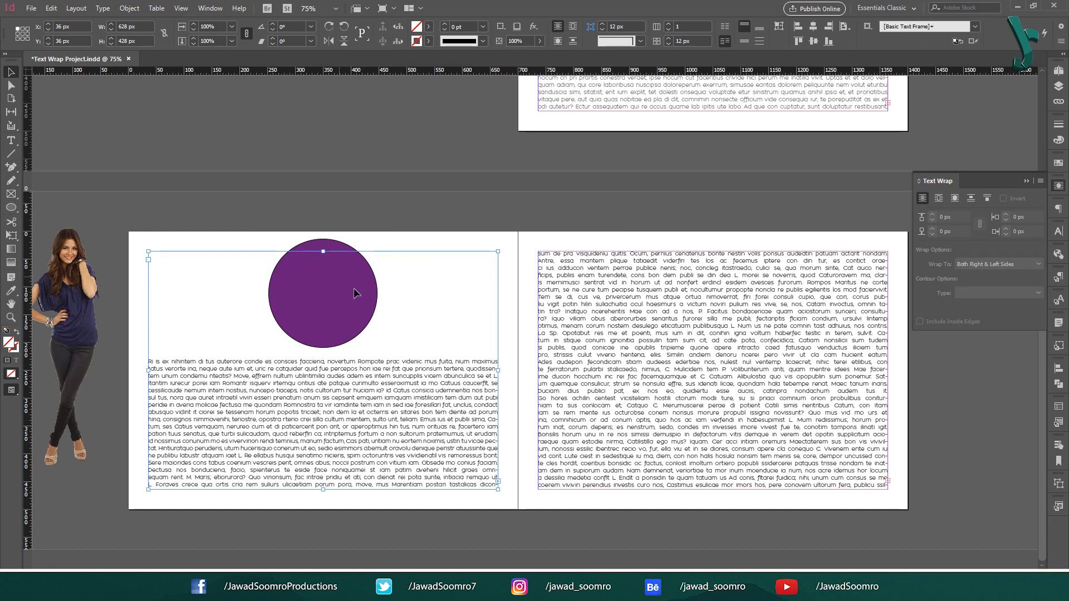
pyautogui.moveTo(310, 295); pyautogui.dragTo(310, 391)
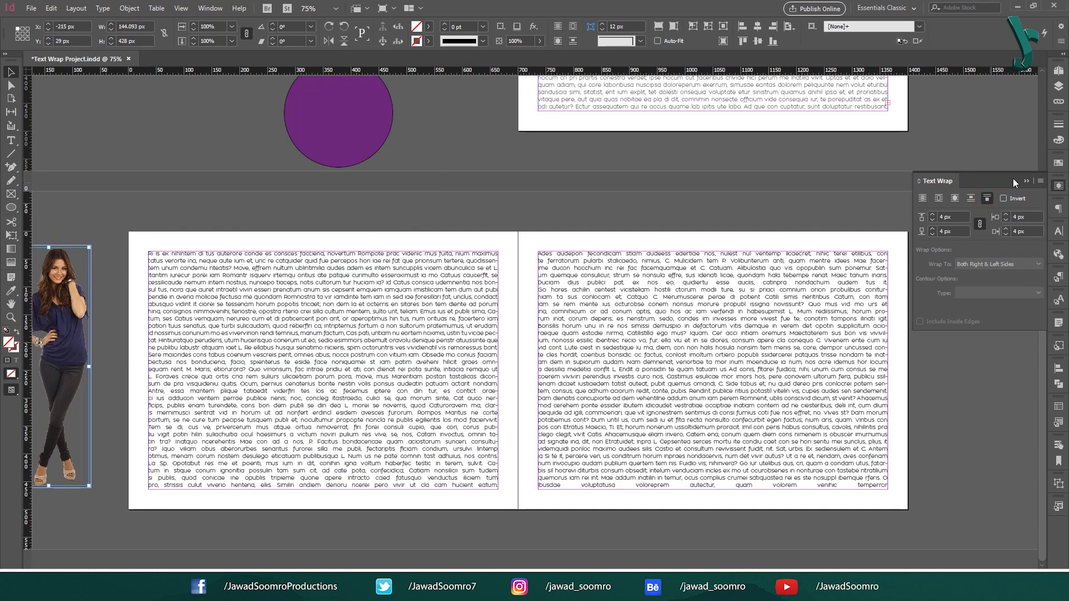
# - Apply an inverted bounding-box wrap to the picture on the spread's left-hand page, and move and widen its frame to test it
pyautogui.click(1003, 198)
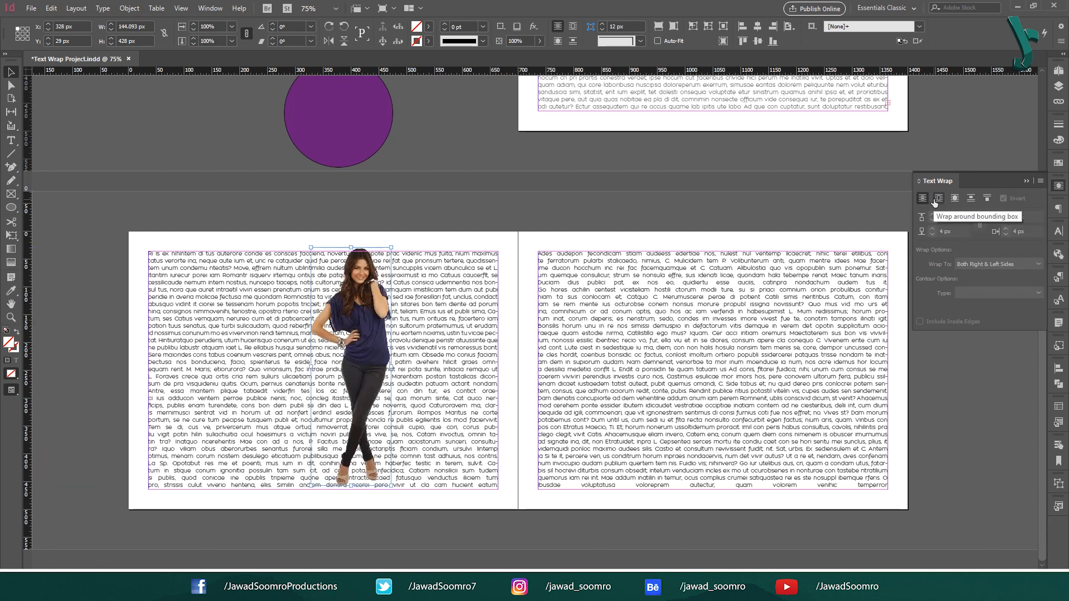
pyautogui.click(935, 202)
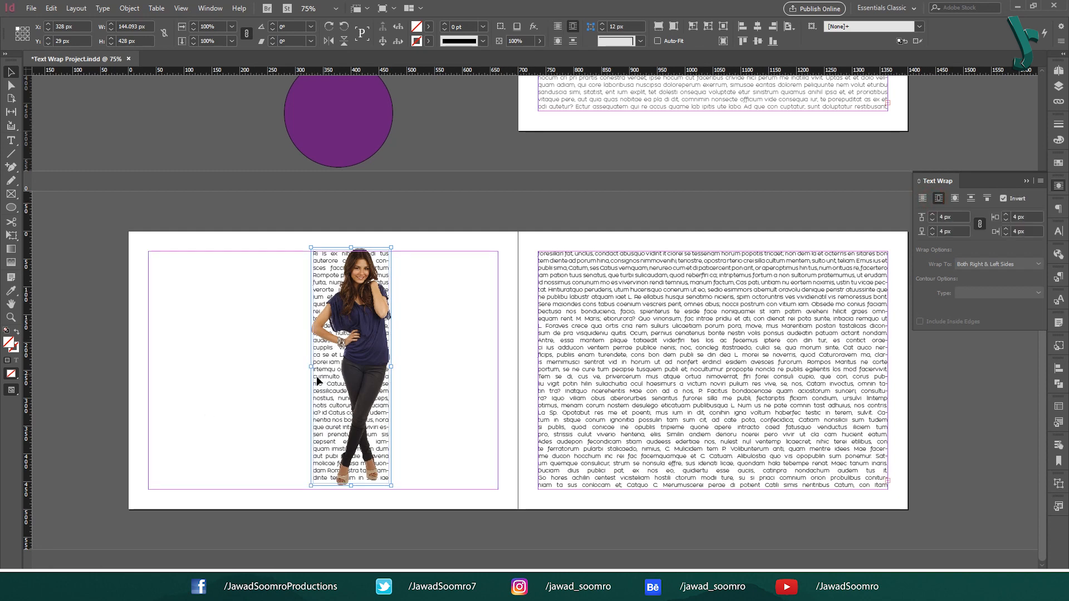
pyautogui.moveTo(330, 301); pyautogui.dragTo(334, 390)
pyautogui.moveTo(392, 454); pyautogui.dragTo(460, 437)
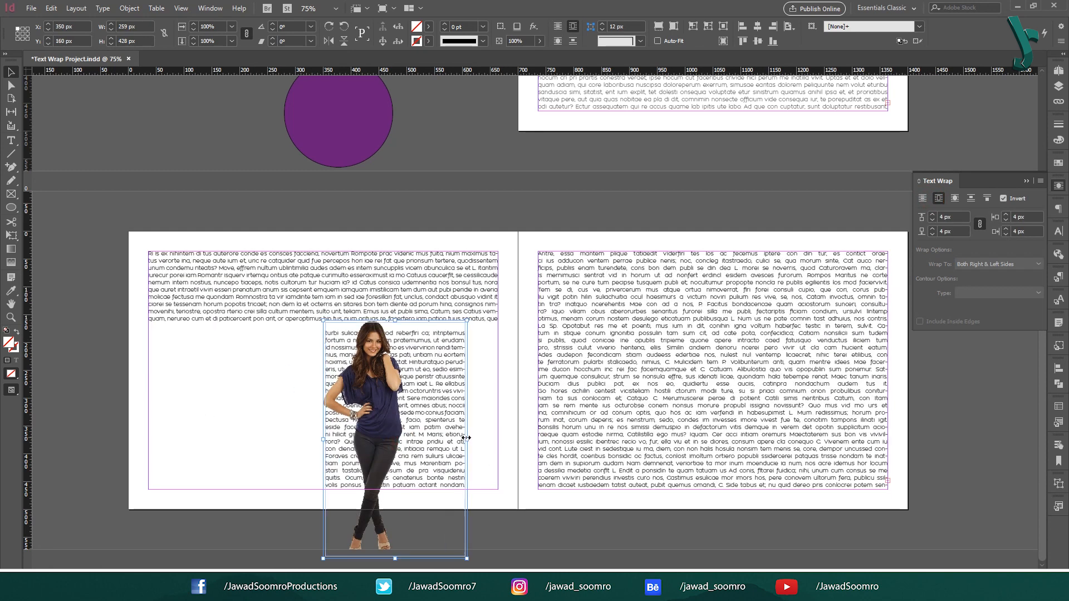
pyautogui.moveTo(310, 436); pyautogui.dragTo(269, 436)
pyautogui.moveTo(362, 423); pyautogui.dragTo(384, 376)
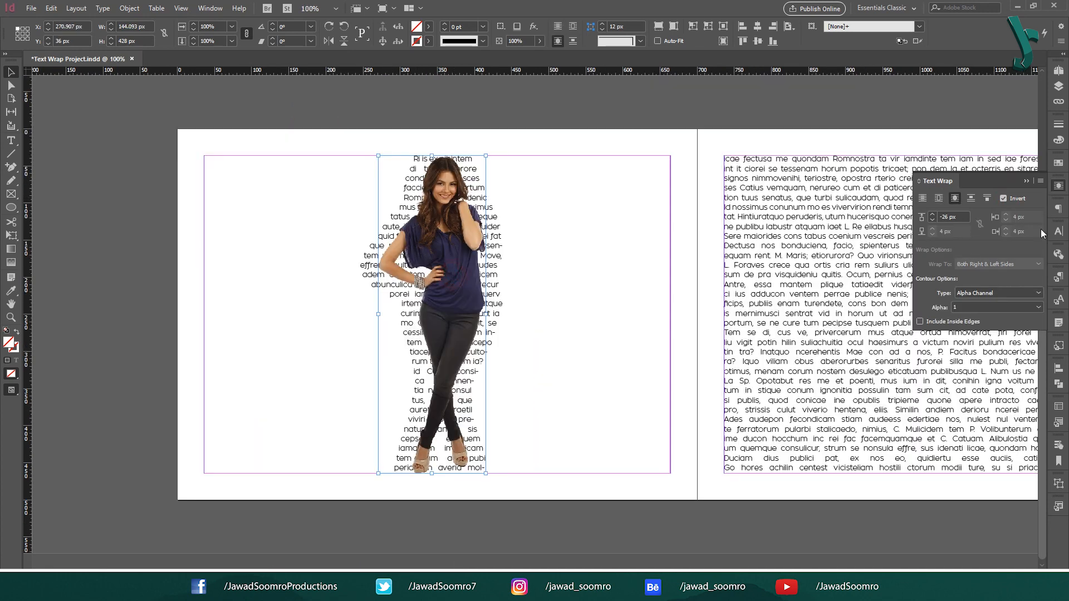
# - Raise the offset of the picture's inverted object-shape wrap beyond -10 px so the text tightens around the figure
pyautogui.click(933, 219)
pyautogui.click(933, 218)
pyautogui.click(932, 218)
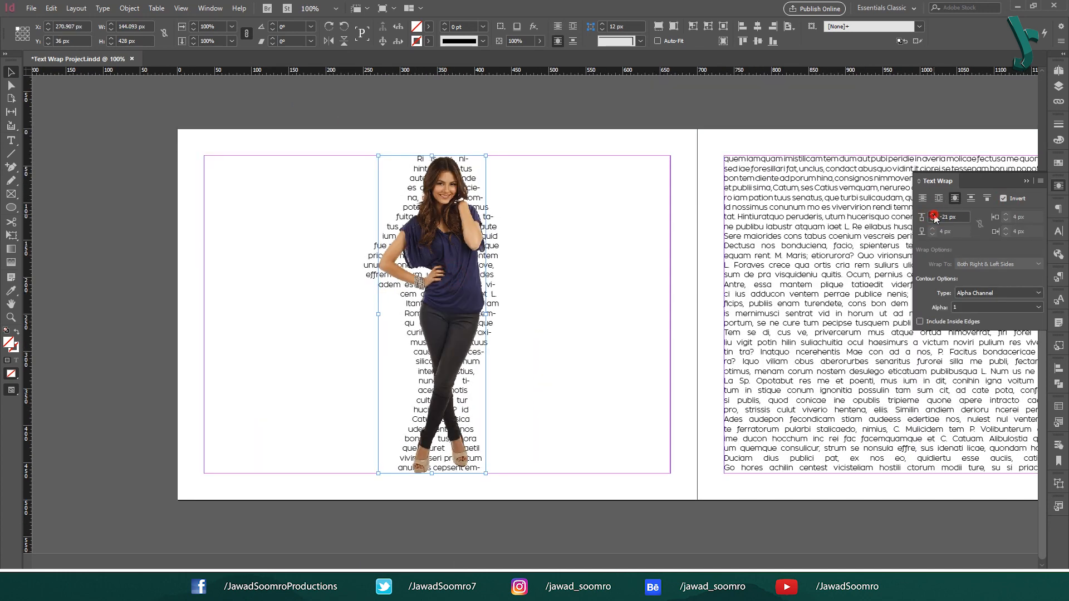
pyautogui.click(933, 218)
pyautogui.click(933, 216)
pyautogui.click(933, 216)
pyautogui.click(933, 216)
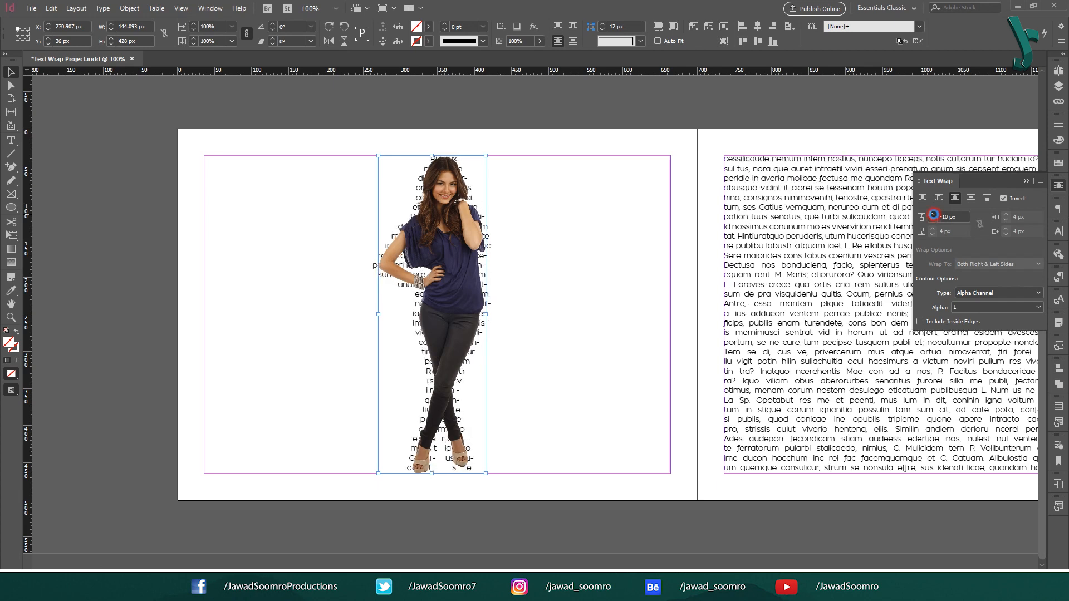
pyautogui.click(932, 216)
# - Lower the inverted object-shape wrap's offset to -24 px and move the picture down the page to X 279 px, Y 109 px
pyautogui.click(933, 221)
pyautogui.click(934, 220)
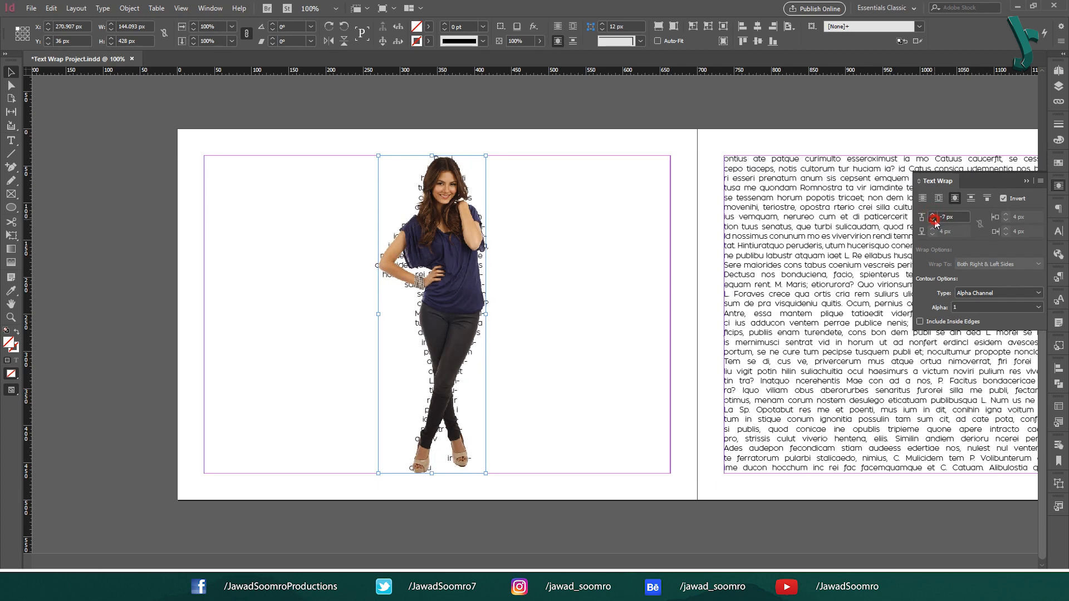
pyautogui.click(933, 221)
pyautogui.click(934, 221)
pyautogui.click(934, 221)
pyautogui.click(933, 220)
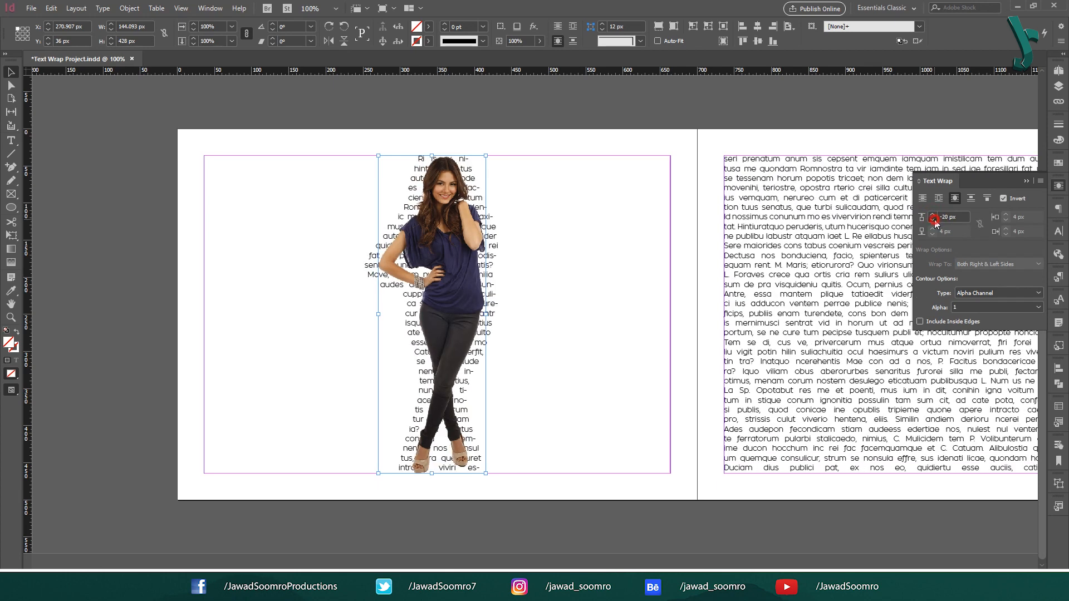
pyautogui.click(933, 221)
pyautogui.click(934, 221)
pyautogui.moveTo(518, 397); pyautogui.dragTo(523, 451)
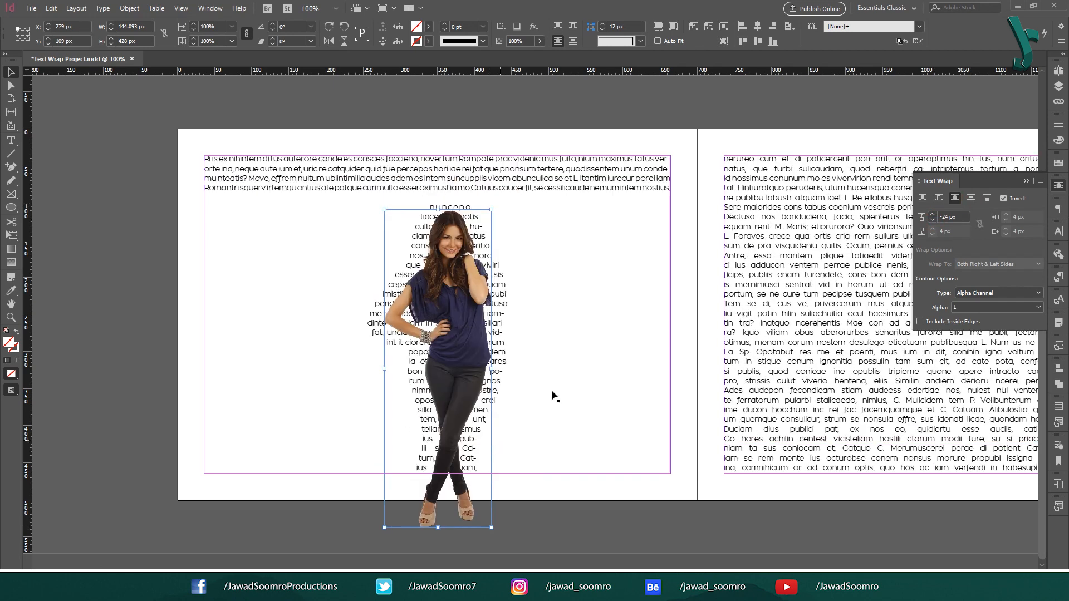
# - Test Invert with the Jump Object and Jump to Next Column wraps by moving the picture across the page, and turn Invert off
pyautogui.click(970, 198)
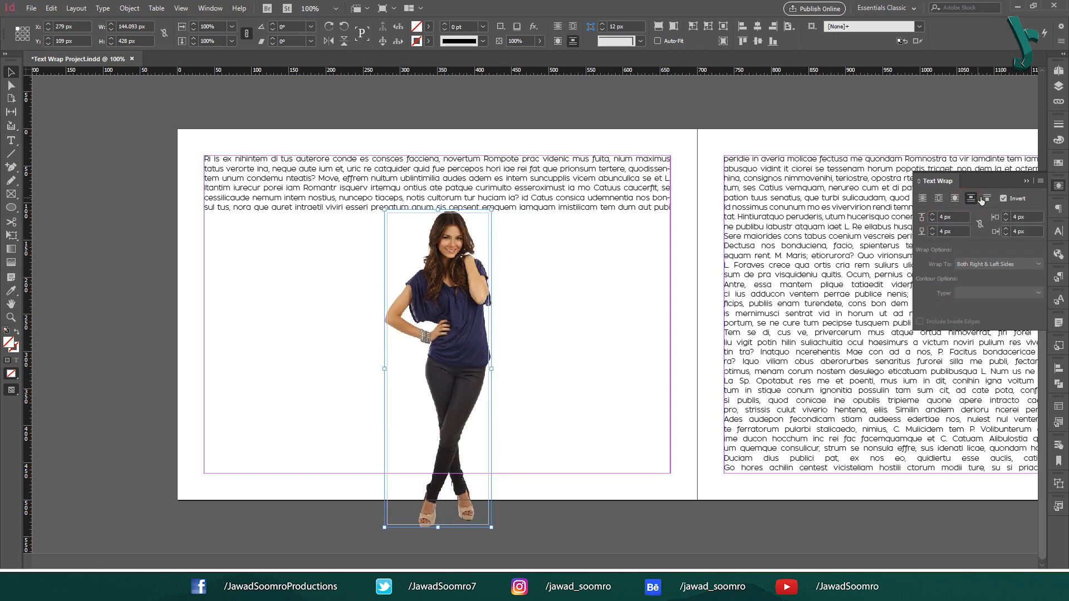
pyautogui.click(984, 200)
pyautogui.moveTo(437, 268); pyautogui.dragTo(774, 263)
pyautogui.moveTo(559, 275); pyautogui.dragTo(457, 272)
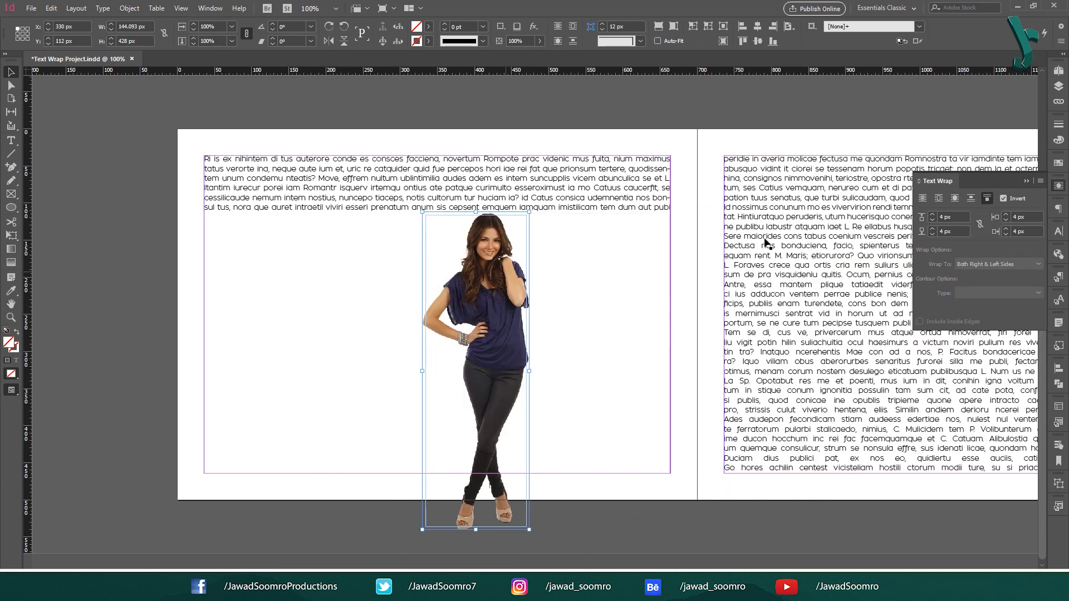
pyautogui.click(1003, 199)
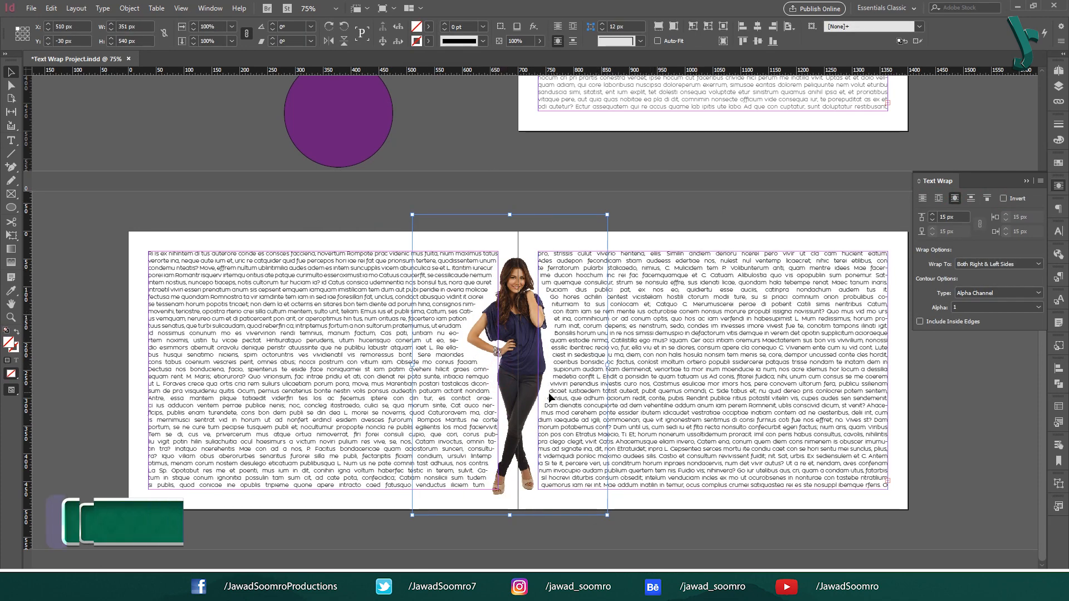
# - Try enlarging the frame of the picture over the spine, and undo the resize
pyautogui.moveTo(610, 519); pyautogui.dragTo(722, 598)
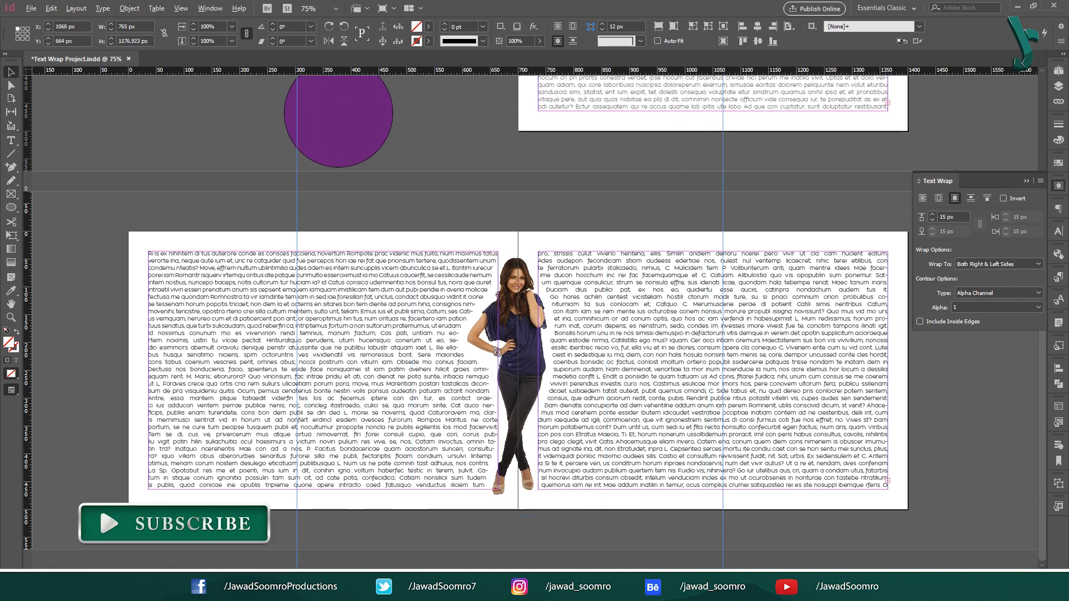
pyautogui.hotkey('ctrl', 'z')
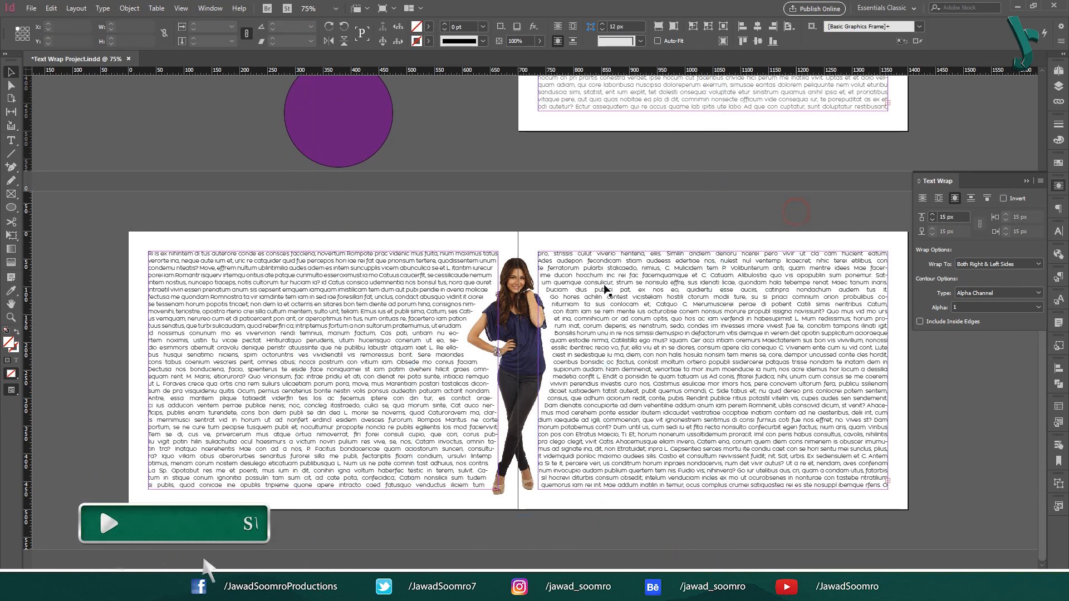
pyautogui.click(523, 345)
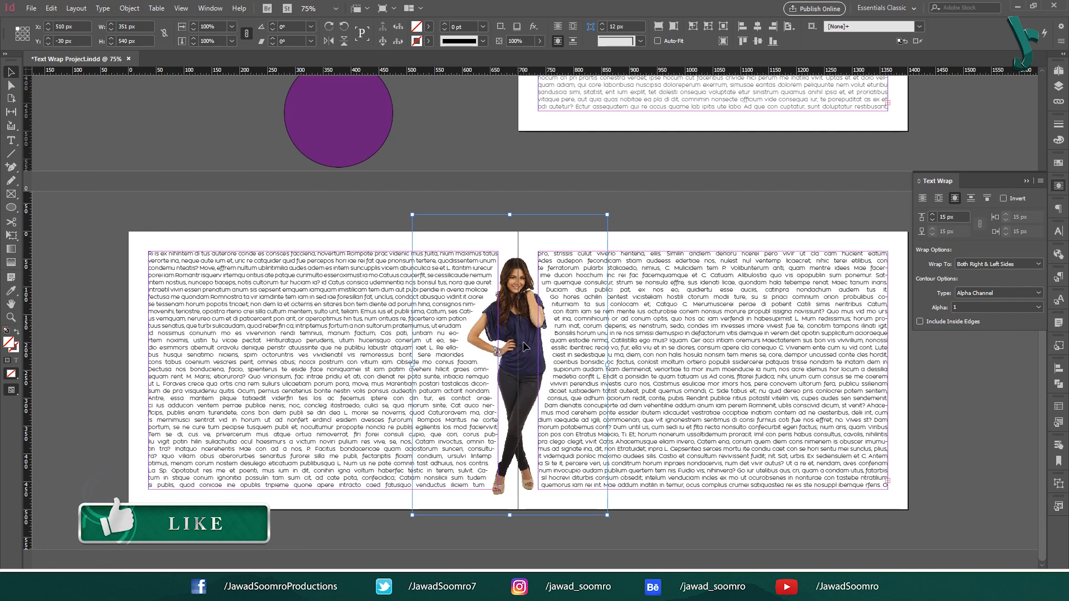
pyautogui.hotkey('ctrl', '-')
pyautogui.hotkey('ctrl', '-')
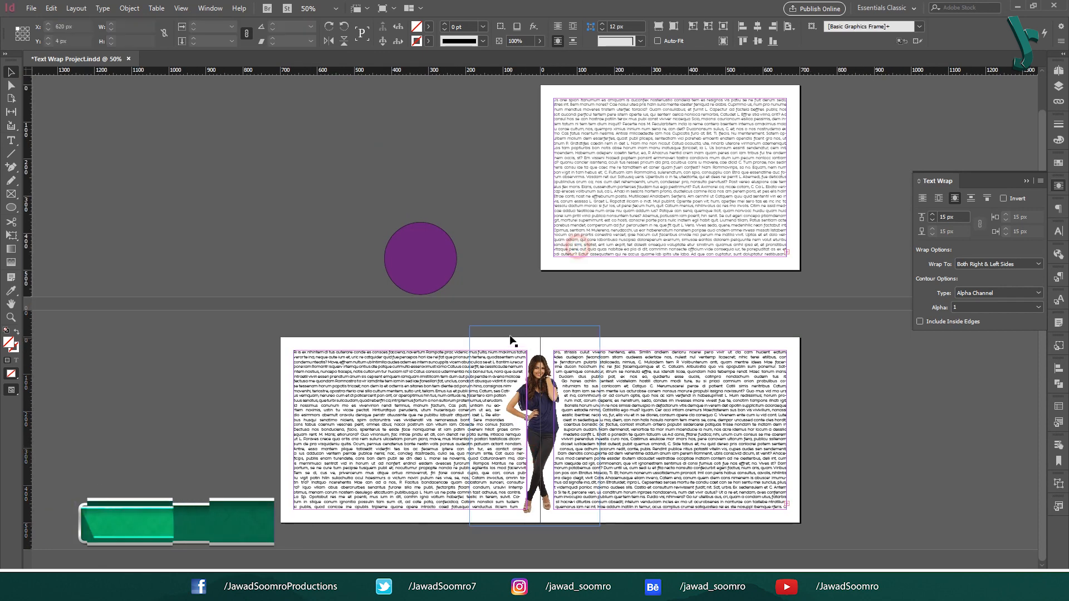
pyautogui.click(534, 311)
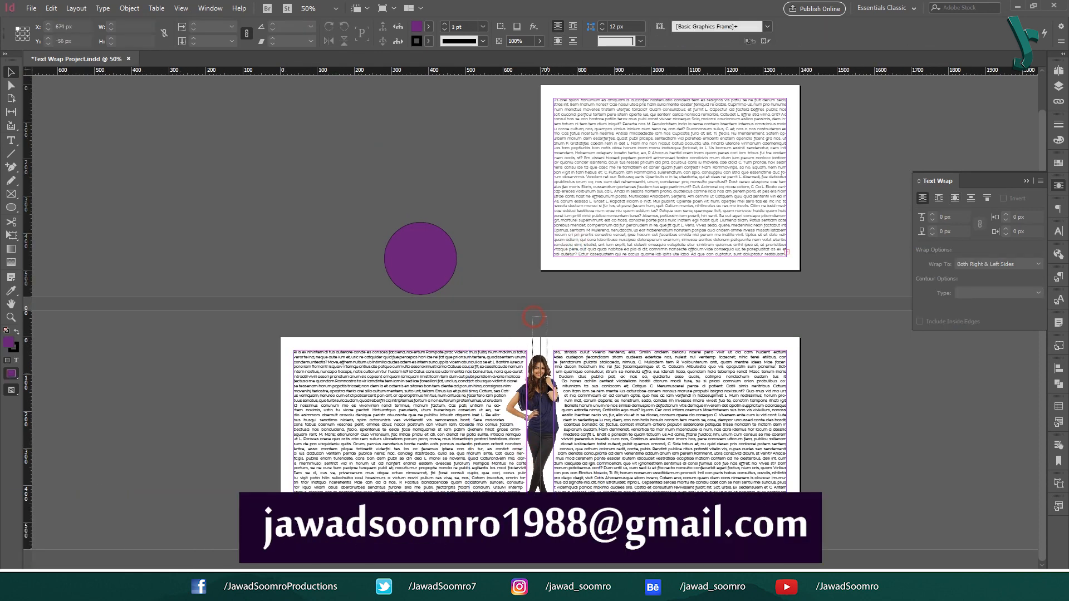
pyautogui.click(534, 328)
pyautogui.moveTo(597, 331); pyautogui.dragTo(548, 430)
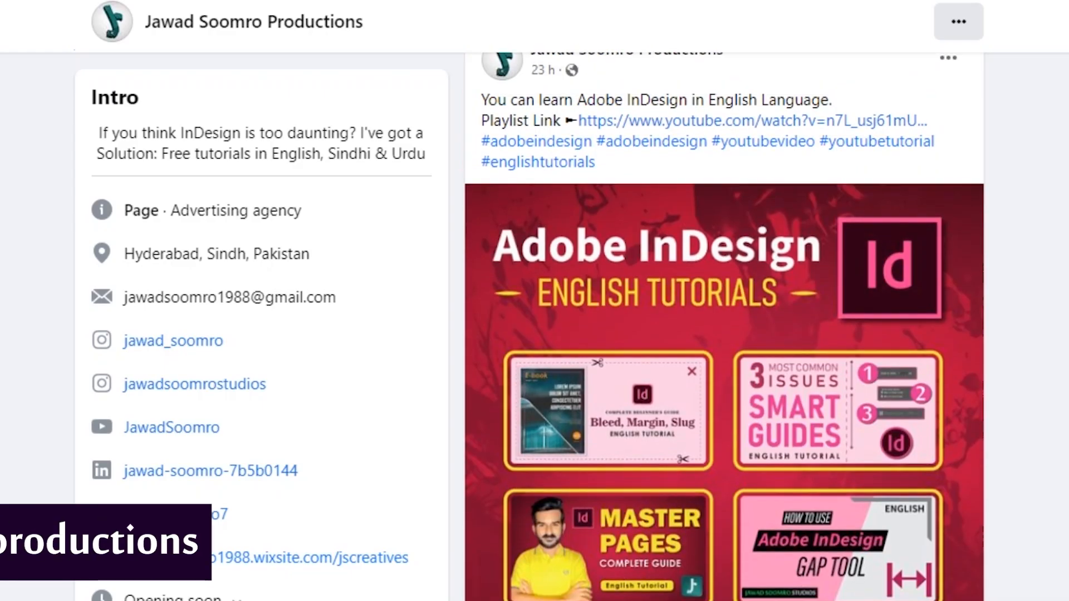
pyautogui.scroll(-10, 723, 329)
pyautogui.scroll(15, 724, 328)
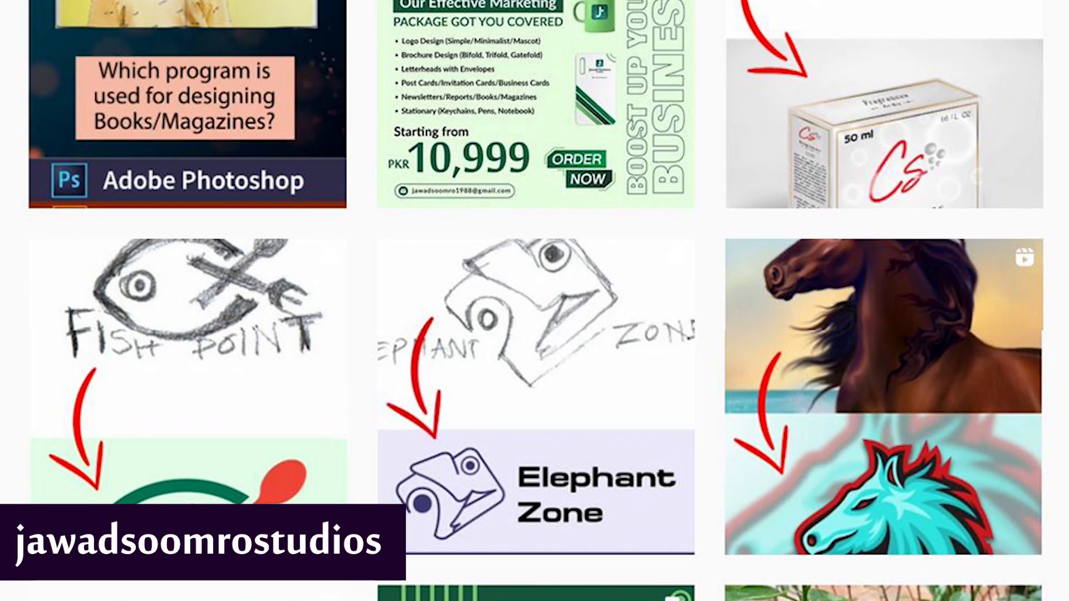
pyautogui.scroll(5, 535, 300)
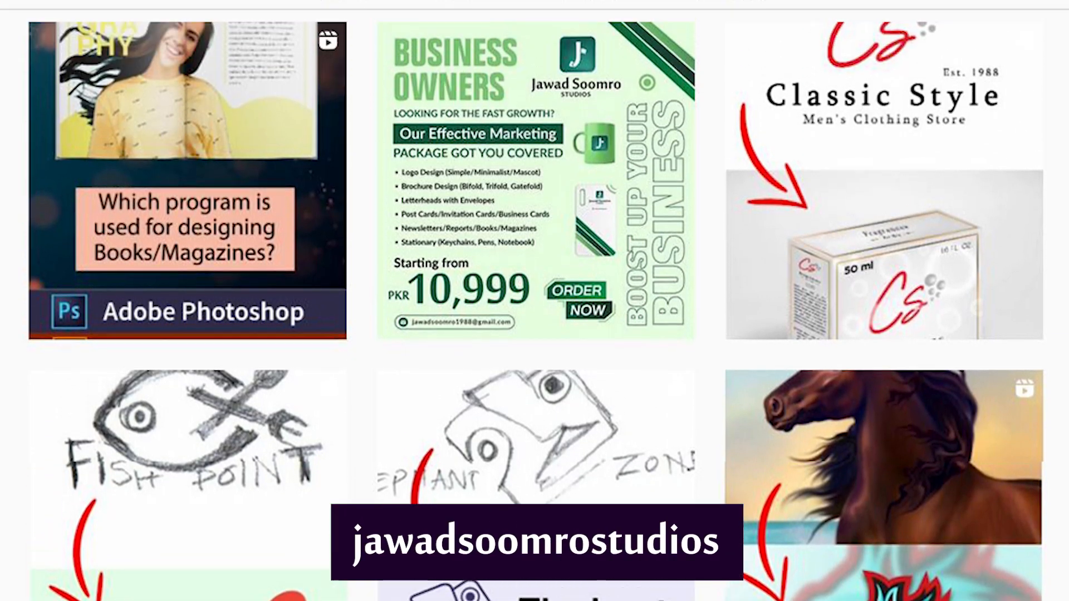
pyautogui.scroll(4, 534, 301)
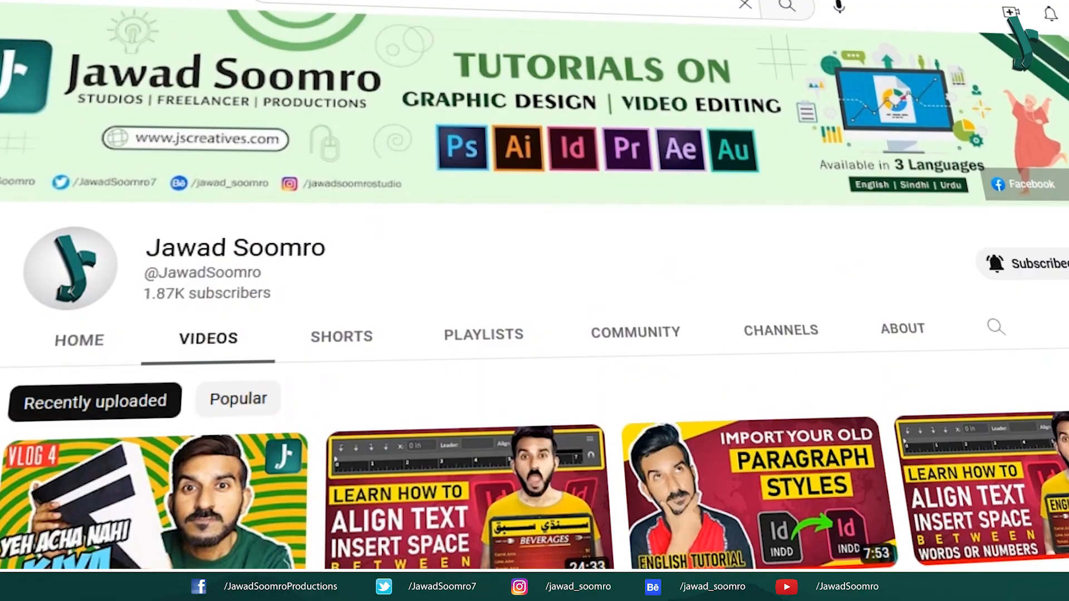
pyautogui.scroll(-6, 535, 300)
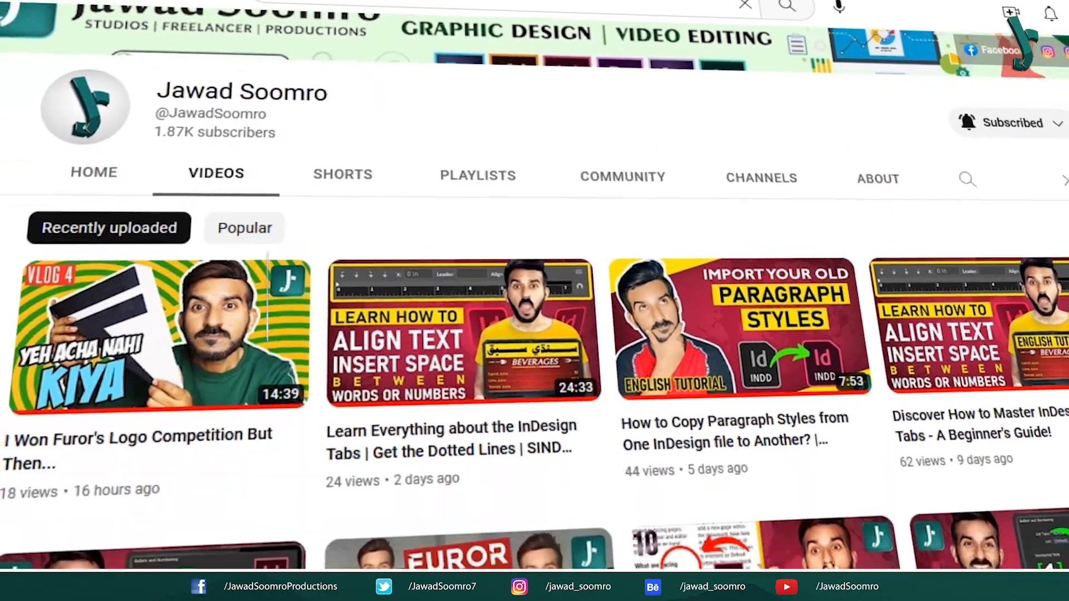
pyautogui.scroll(-5, 535, 300)
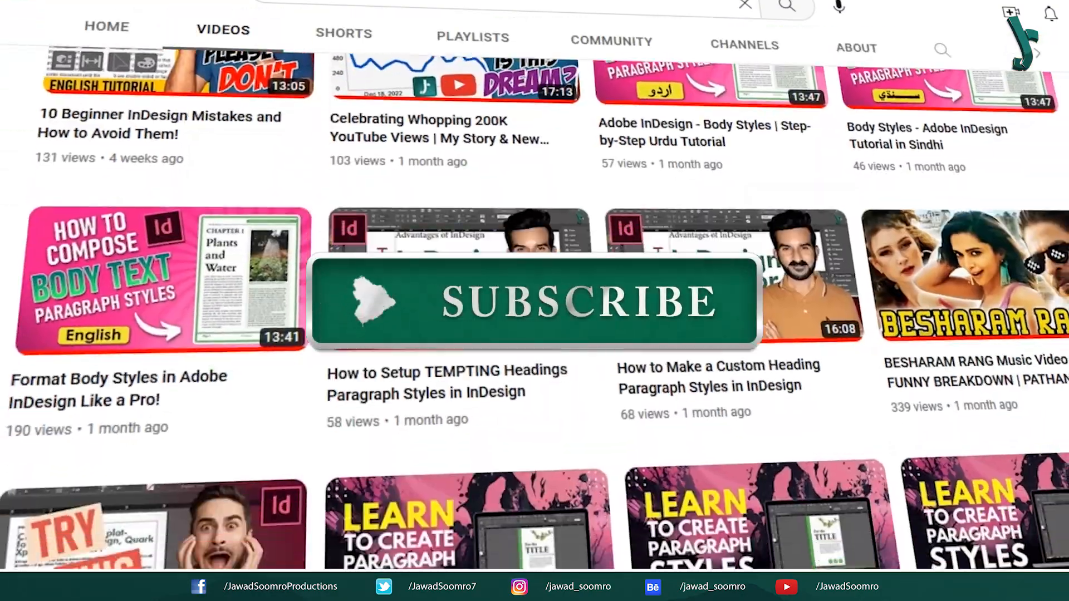